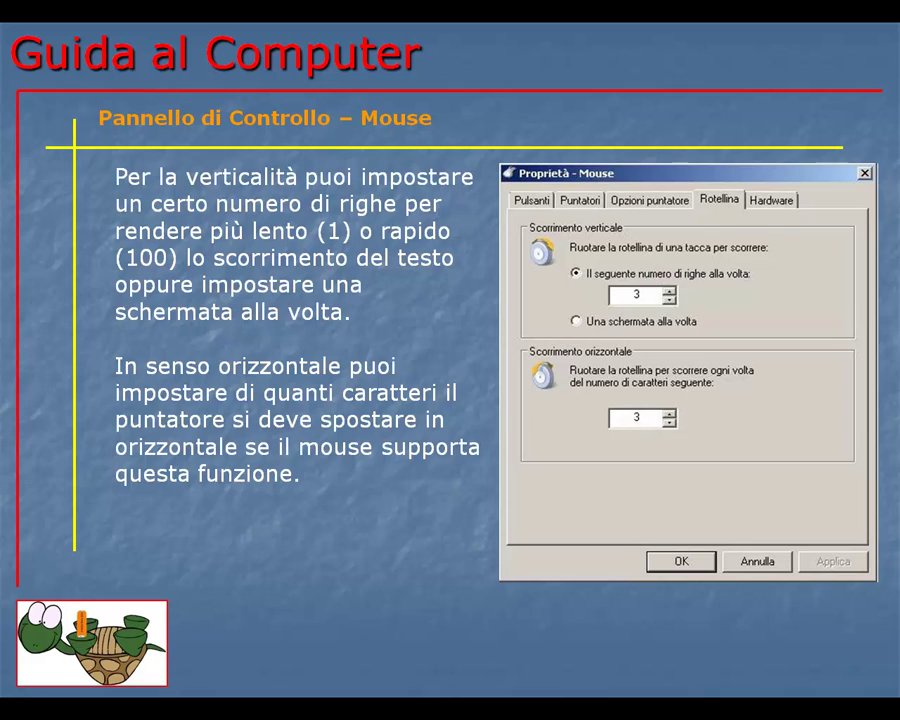
key("space")
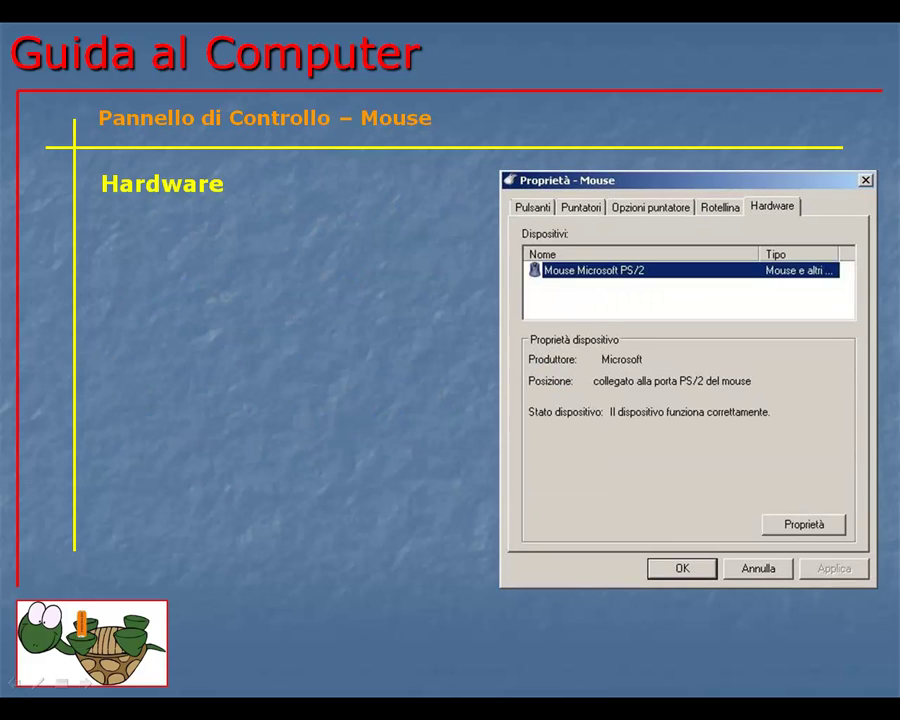
key("space")
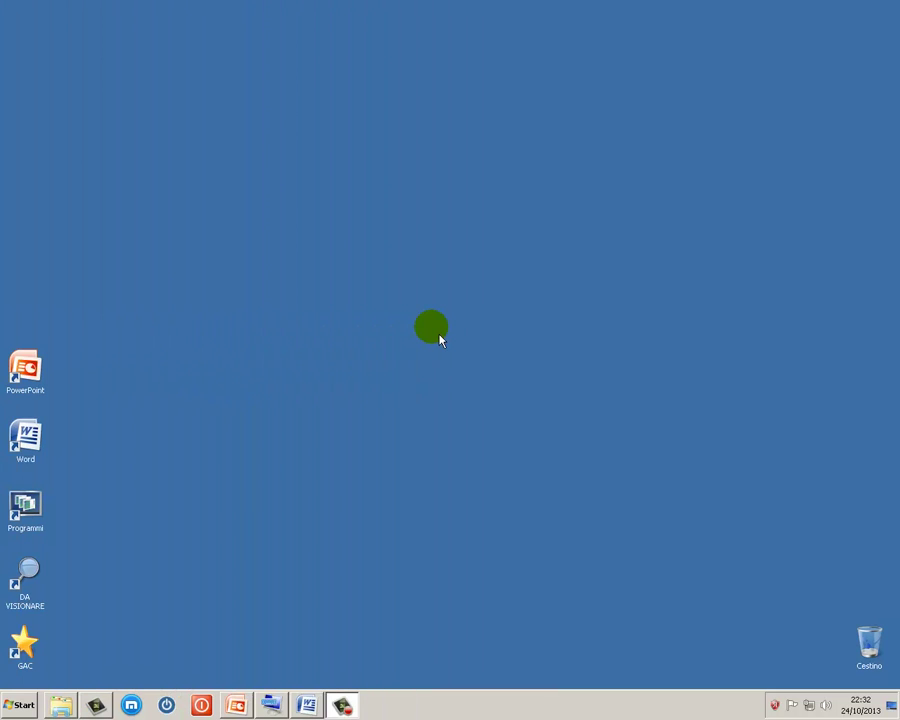
Open the Mouse properties from the Control Panel, leaving only that dialog open and moved towards the middle of the desktop
left_click(16, 705)
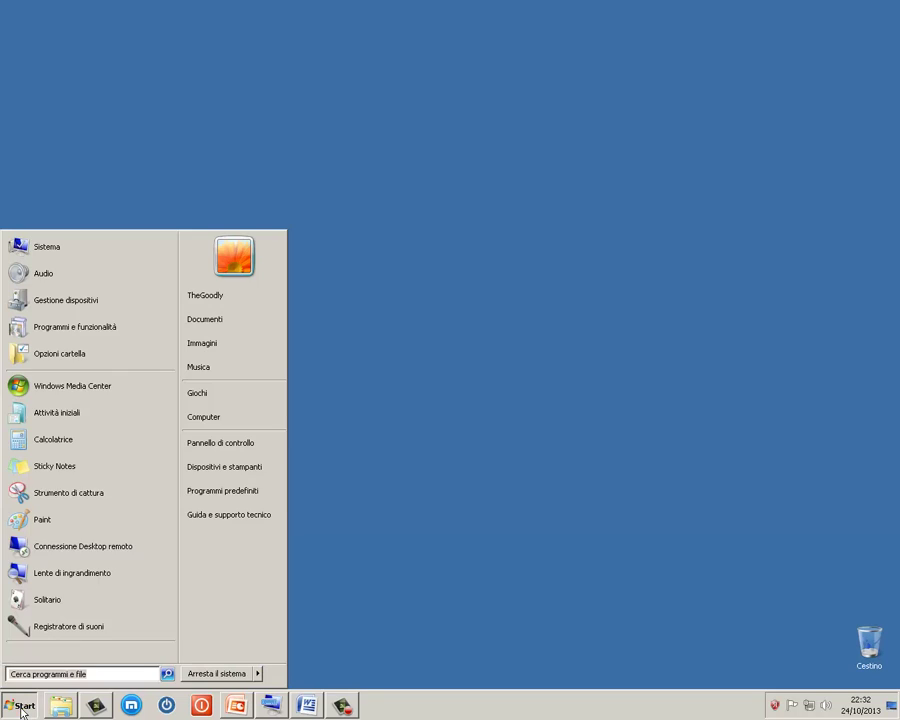
left_click(218, 445)
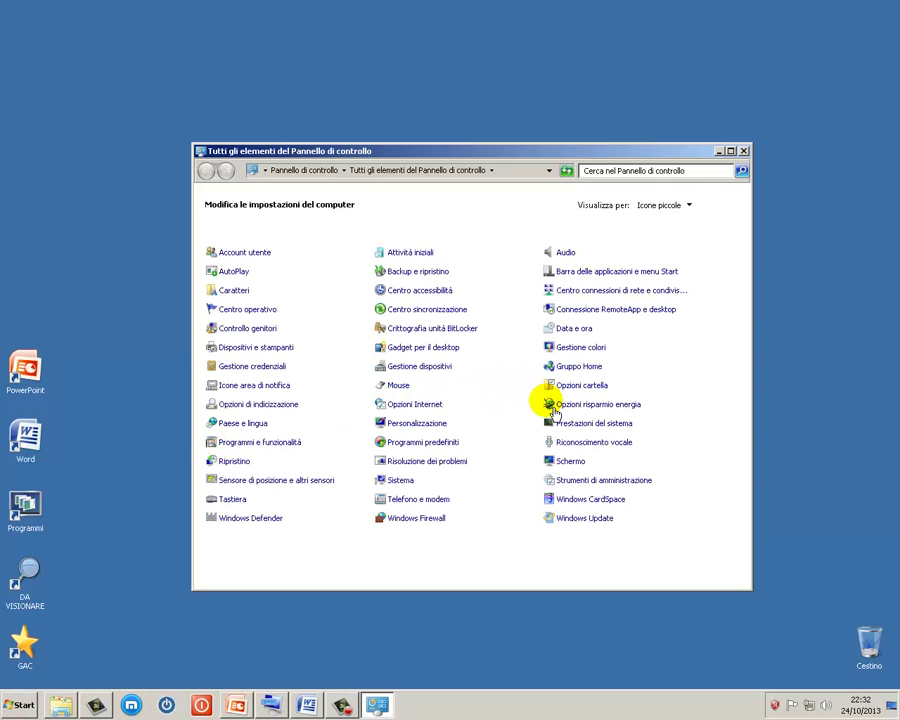
left_click(399, 386)
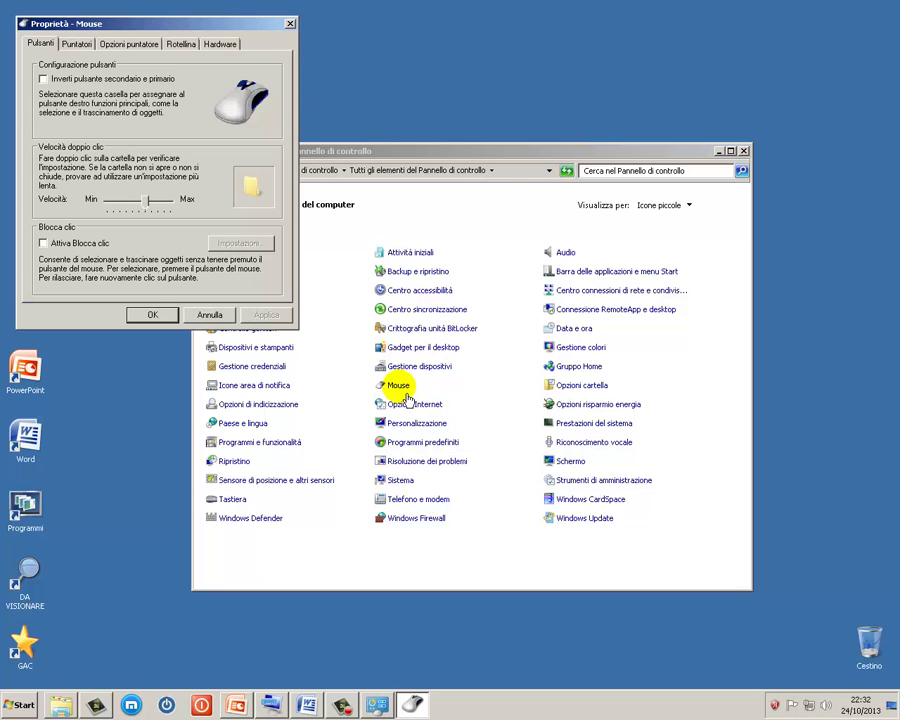
left_click(744, 151)
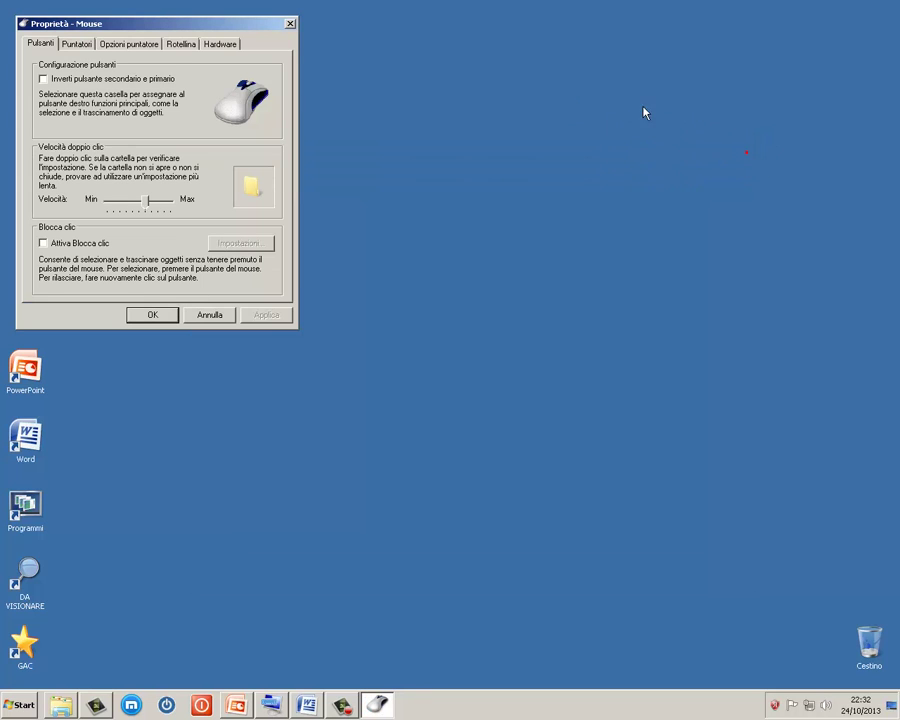
left_click_drag(240, 22, 473, 159)
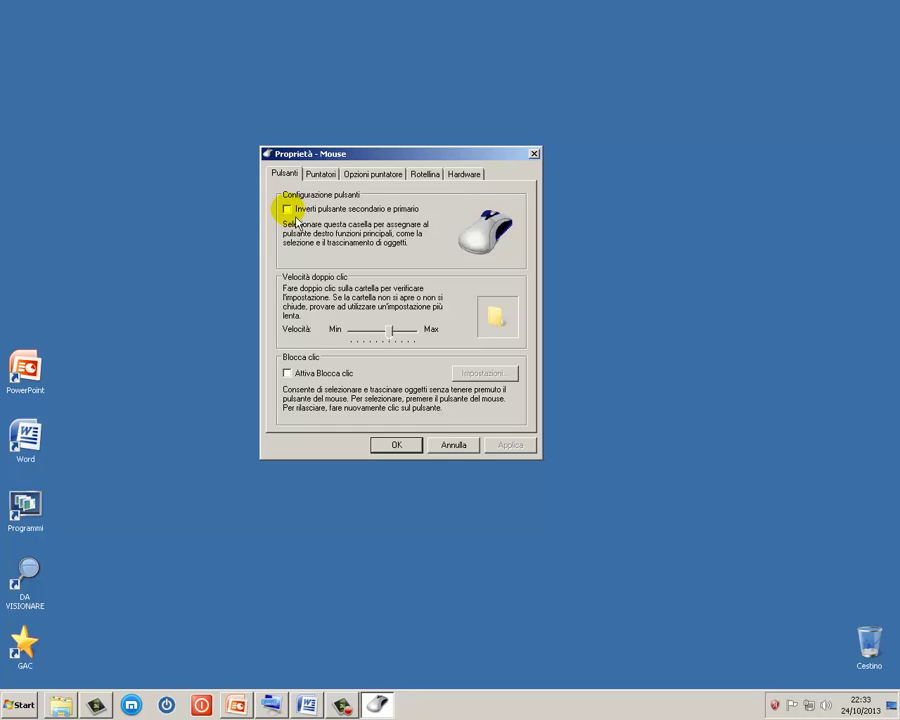
Display the desktop's context menu a few times to check the default behaviour of the secondary mouse button
right_click(176, 218)
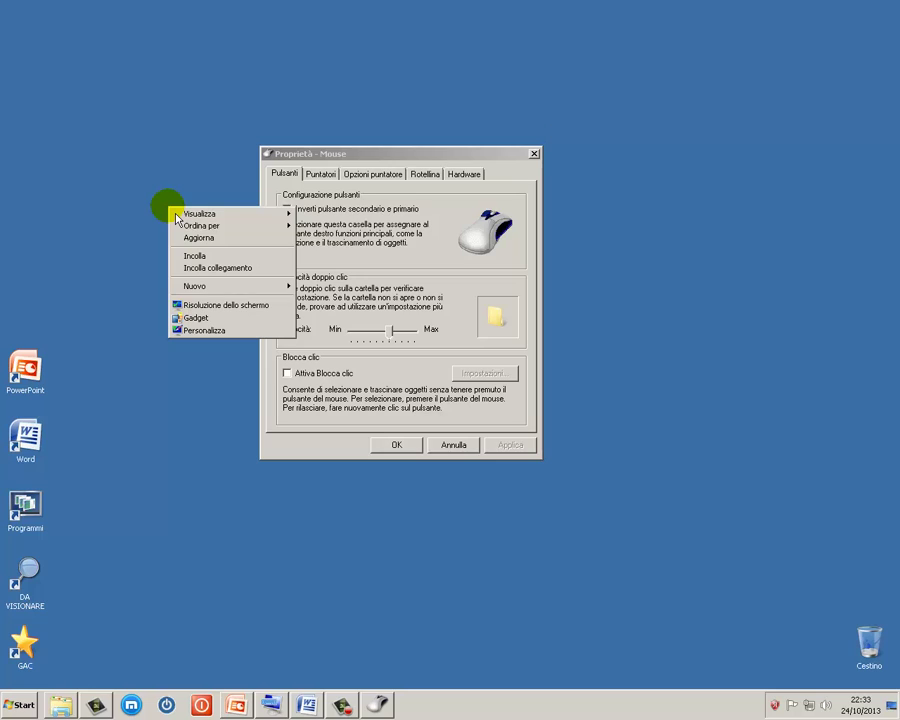
right_click(144, 190)
right_click(180, 209)
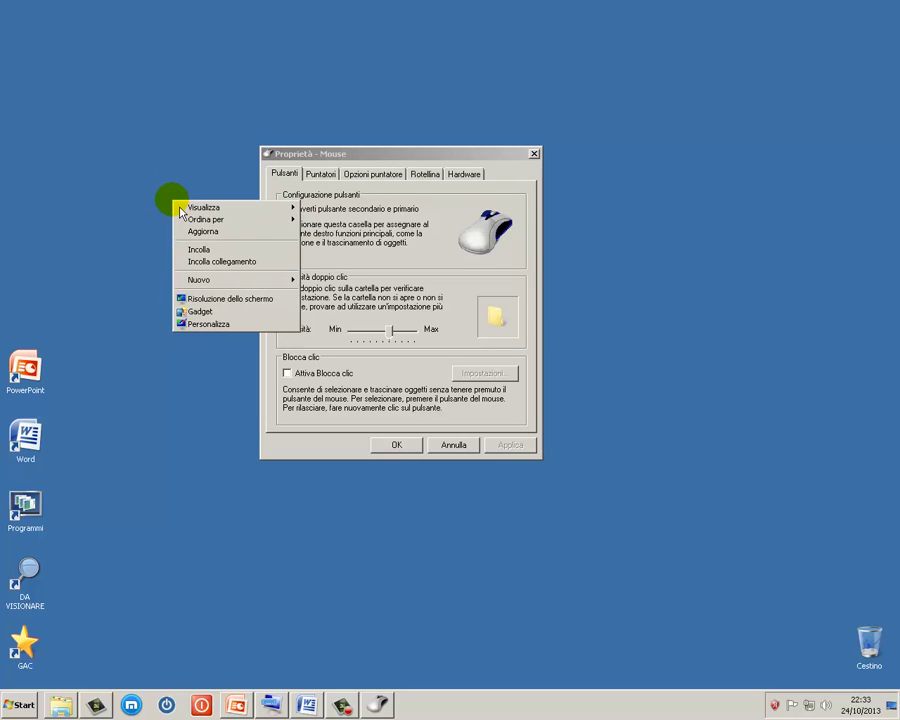
Enable "Inverti pulsante secondario e primario" and test the swapped mouse buttons by opening the desktop's context menu
left_click(287, 209)
left_click(287, 209)
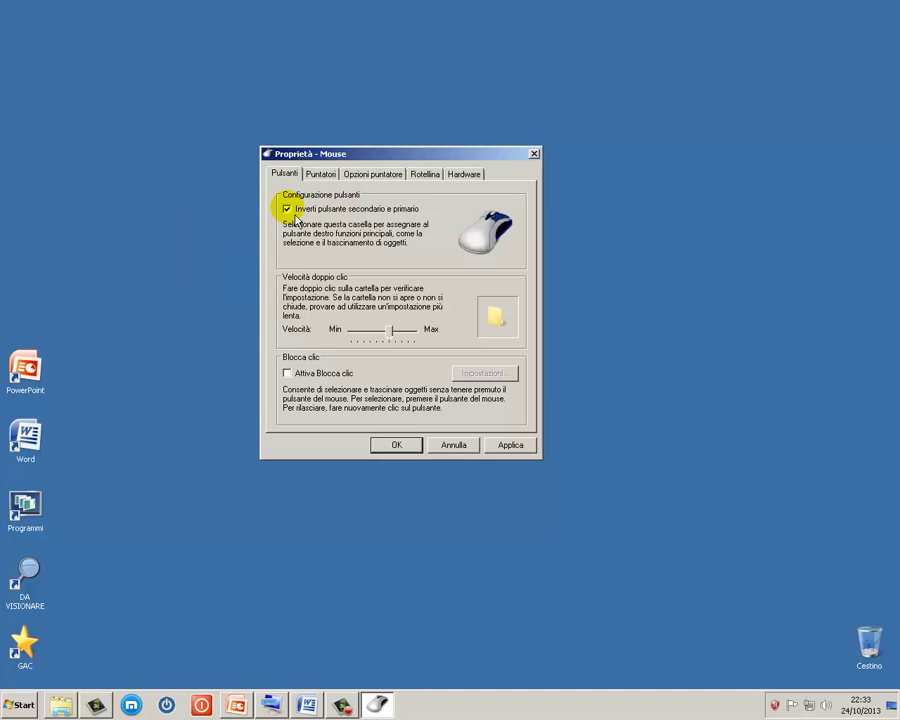
right_click(228, 216)
right_click(178, 207)
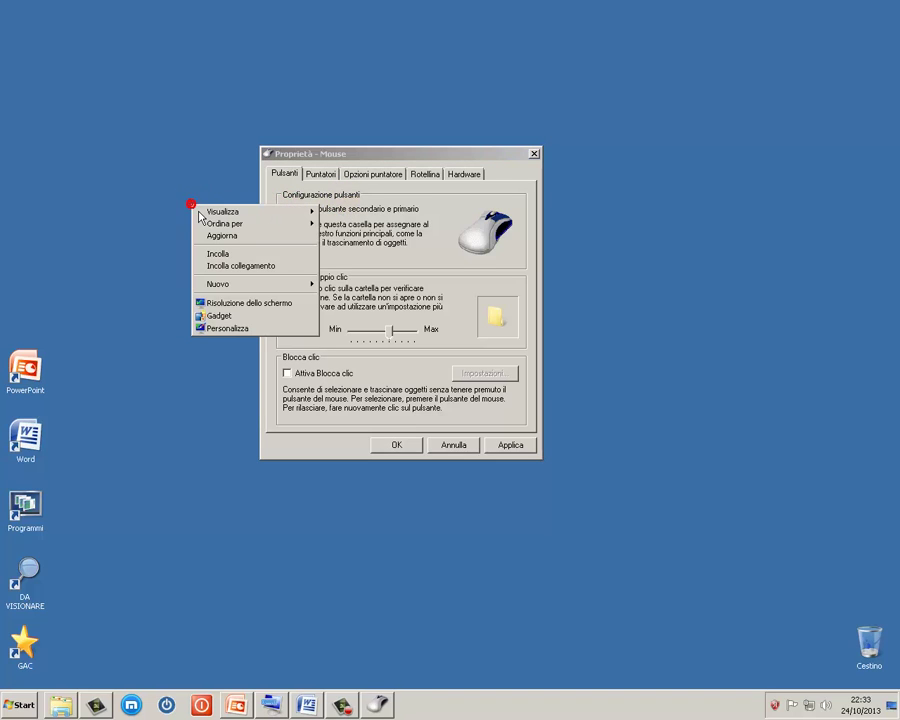
right_click(173, 189)
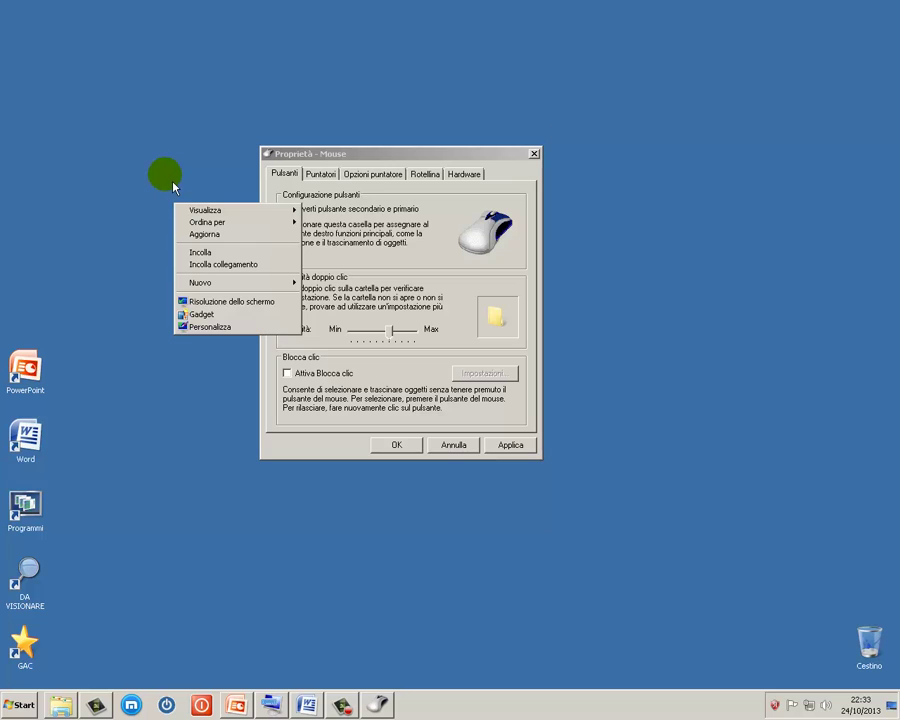
right_click(171, 178)
right_click(206, 174)
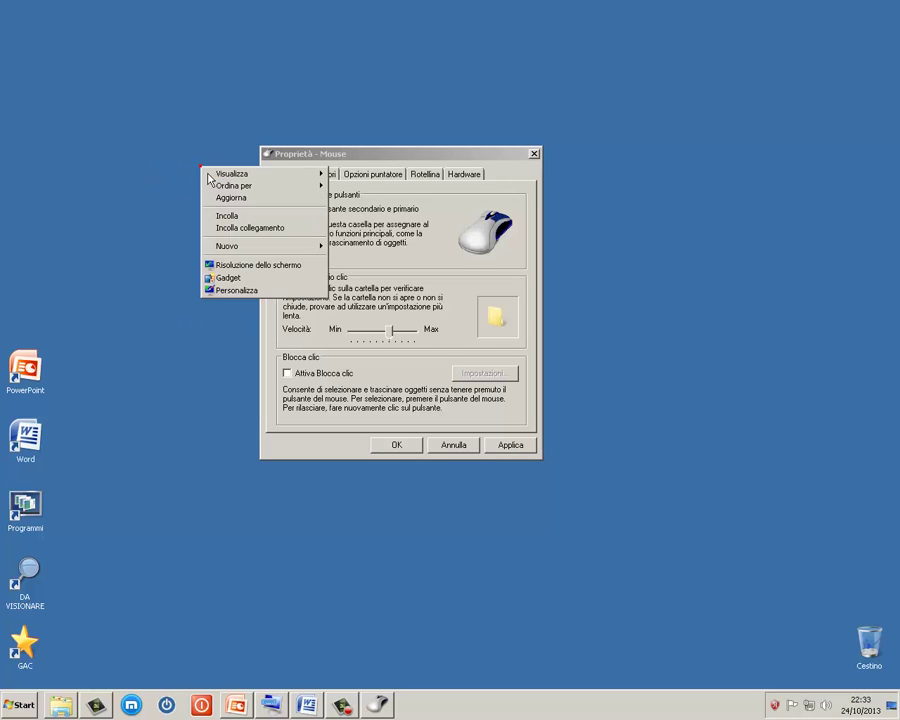
left_click(418, 238)
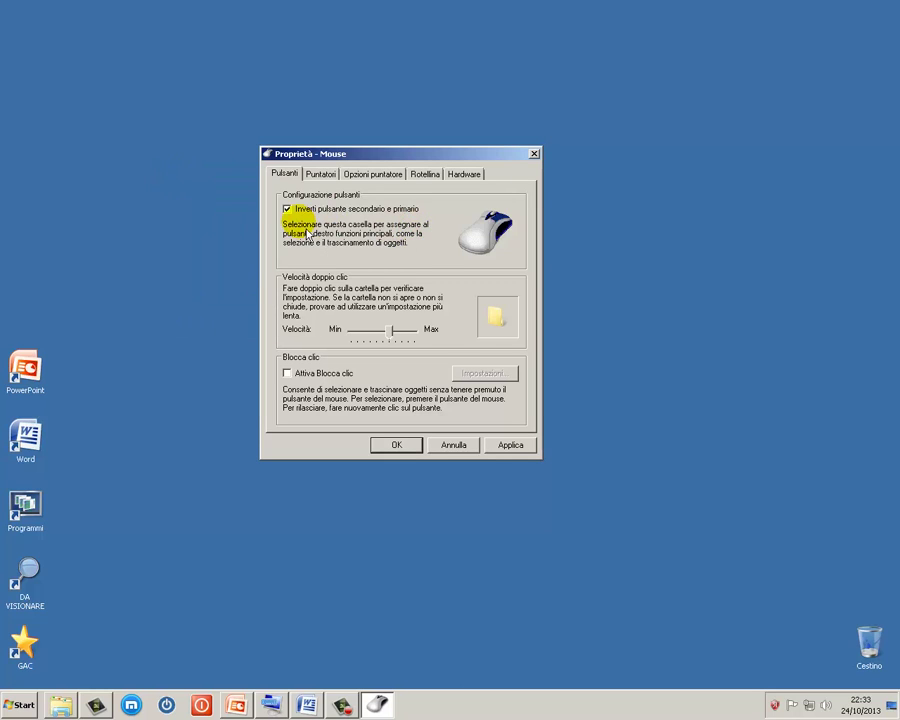
Test both swapped buttons on the empty desktop again and disable "Inverti pulsante secondario e primario"
right_click(190, 209)
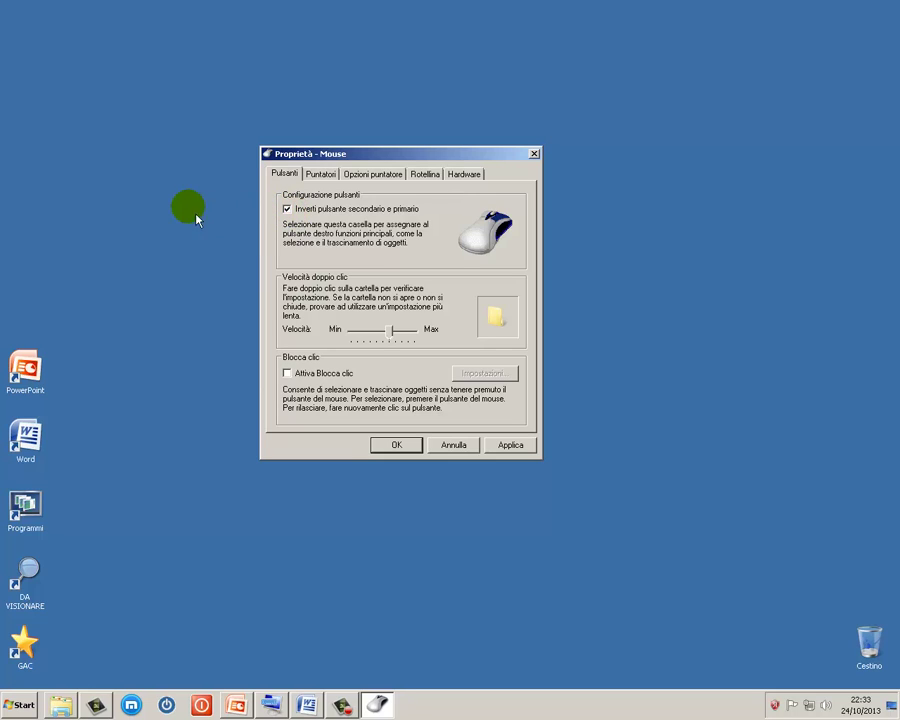
left_click(181, 205)
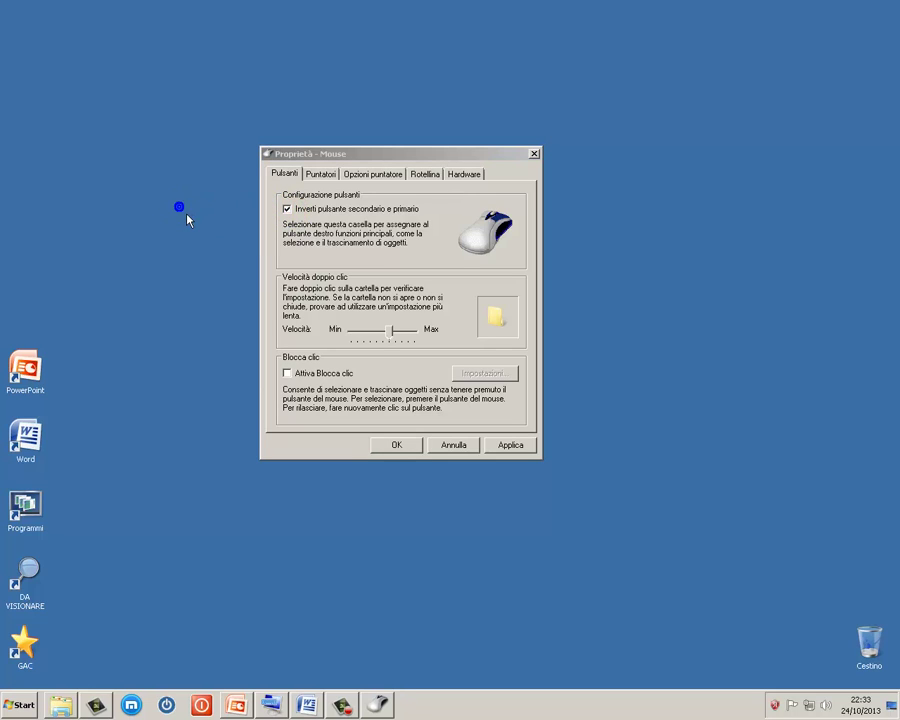
left_click(292, 221)
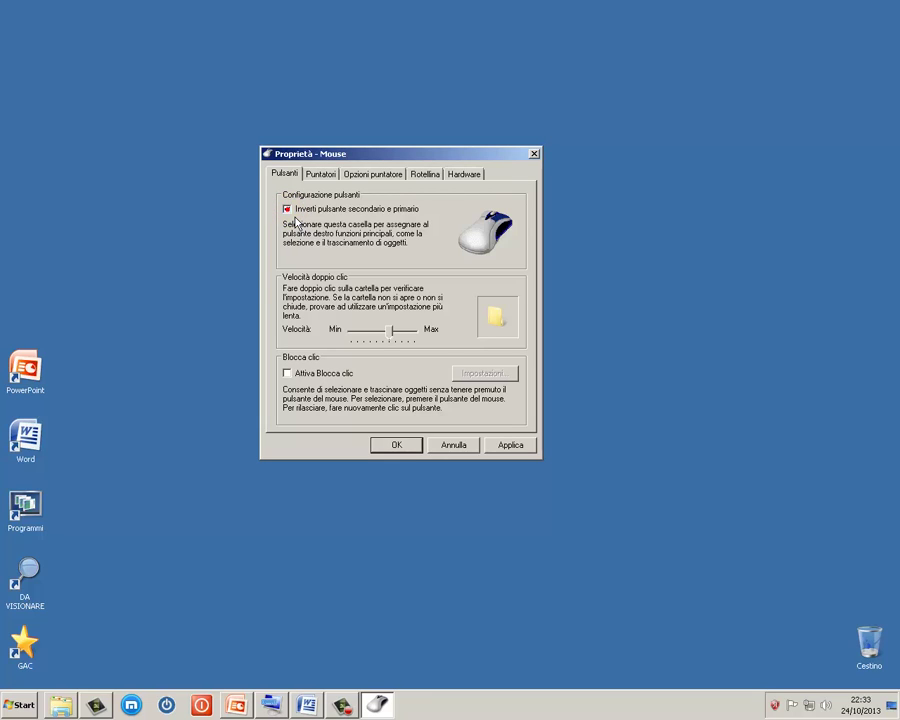
right_click(205, 200)
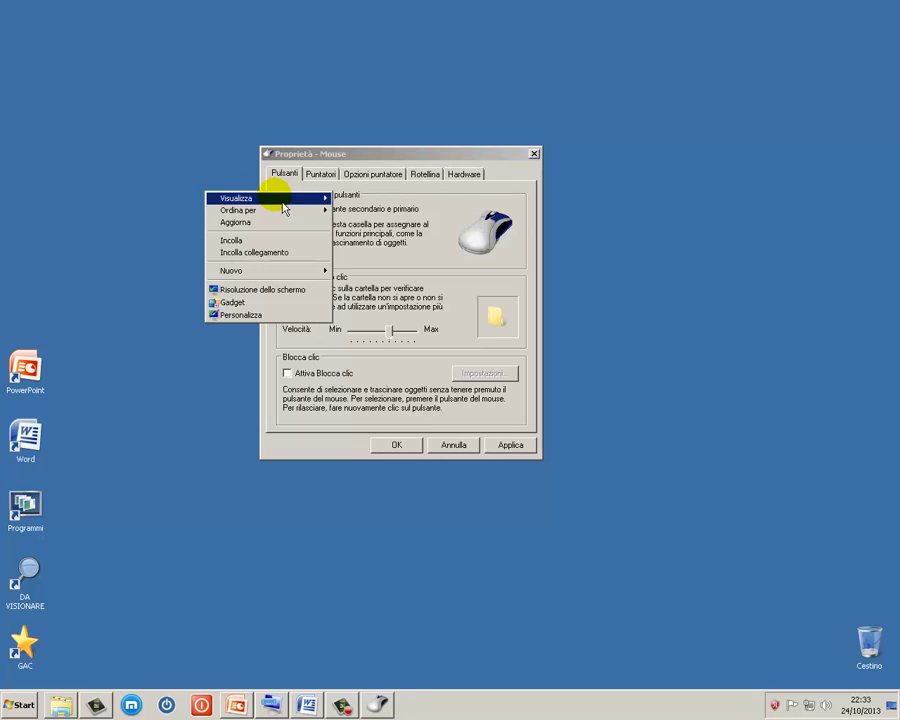
left_click(285, 209)
left_click(294, 214)
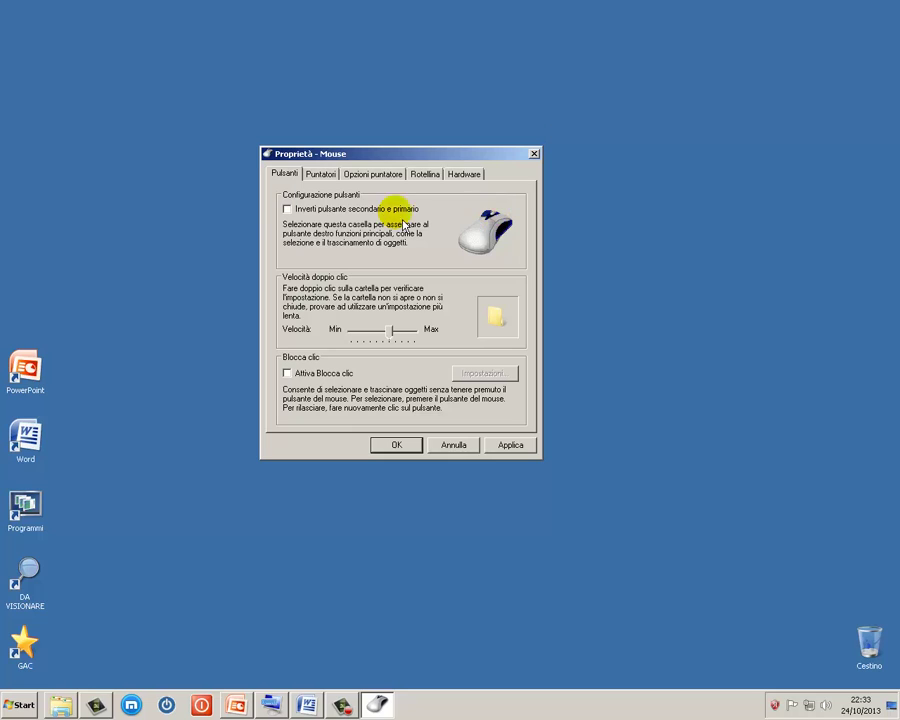
Toggle the primary and secondary button swap on and off again, leaving the option disabled
left_click(287, 209)
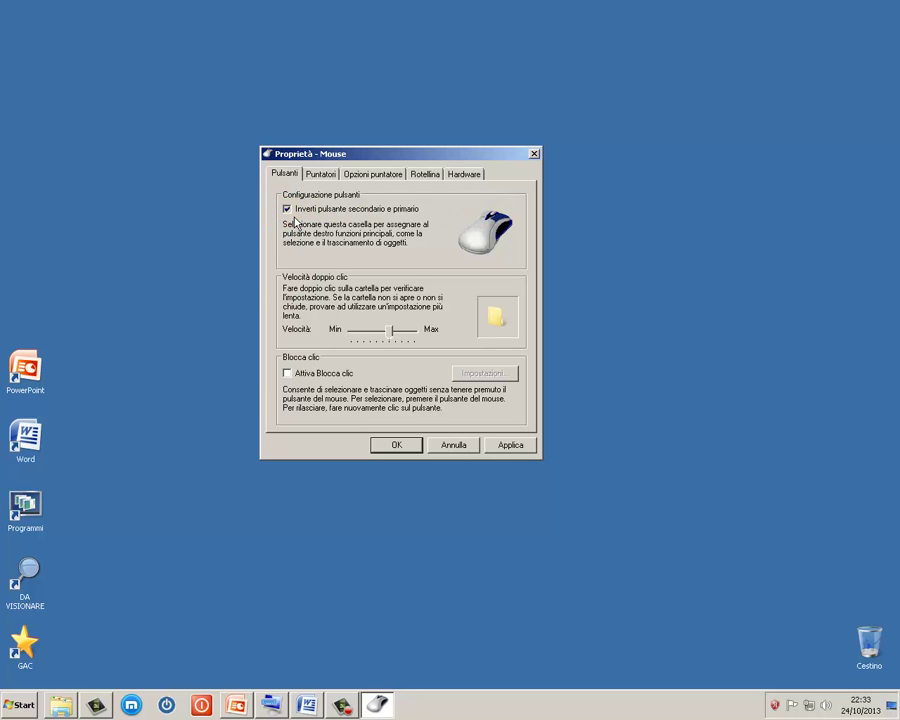
left_click(287, 209)
left_click(287, 209)
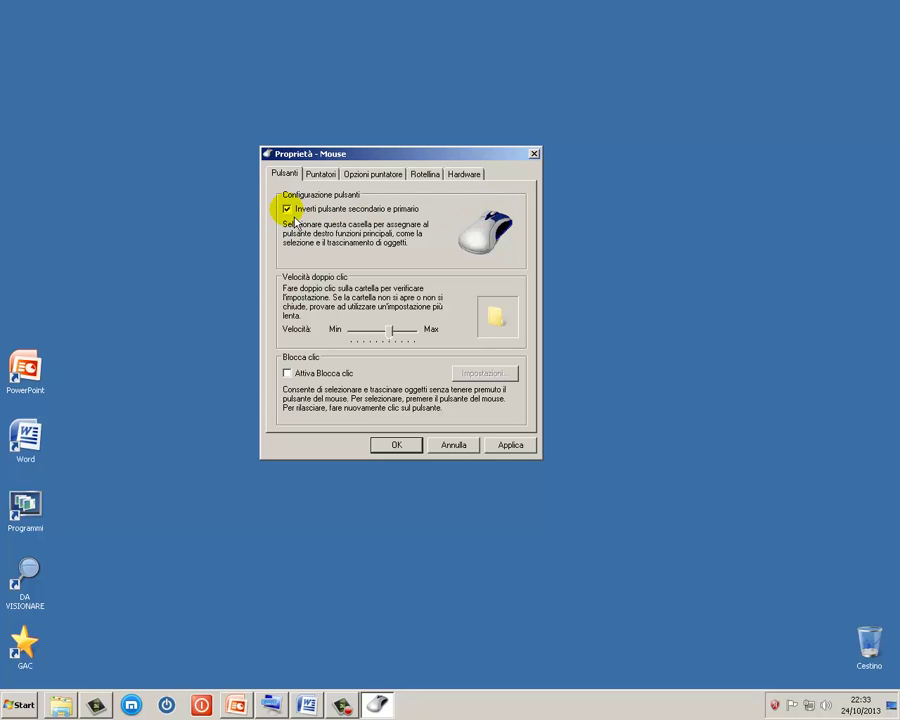
left_click(292, 214)
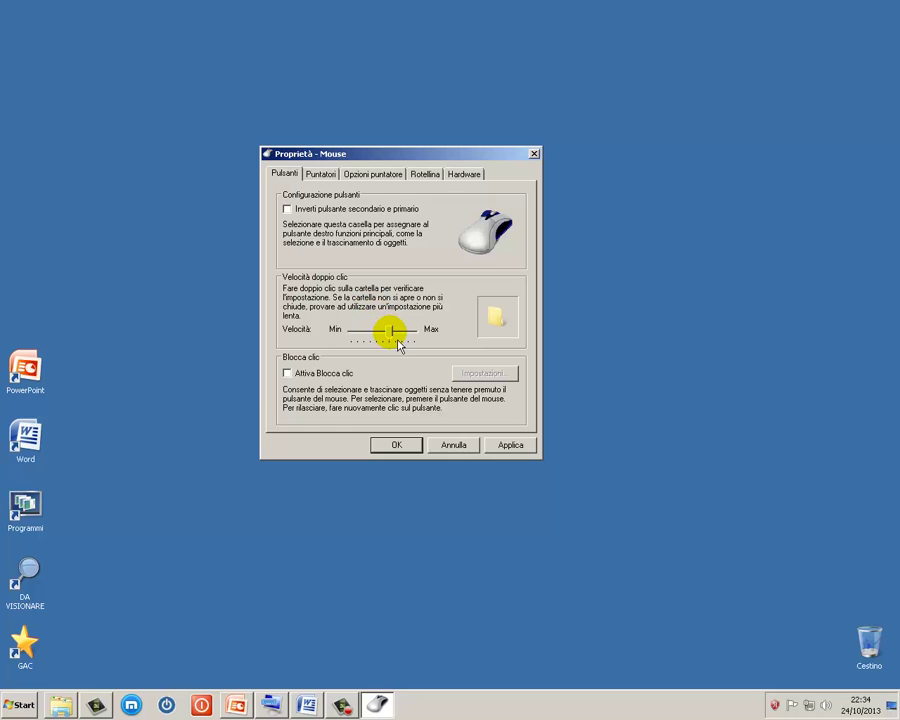
Set the double-click speed to Min and test it repeatedly on the sample folder
mouse_move(398, 342)
left_mouse_down()
mouse_move(362, 342)
mouse_move(428, 349)
mouse_move(382, 346)
left_mouse_up()
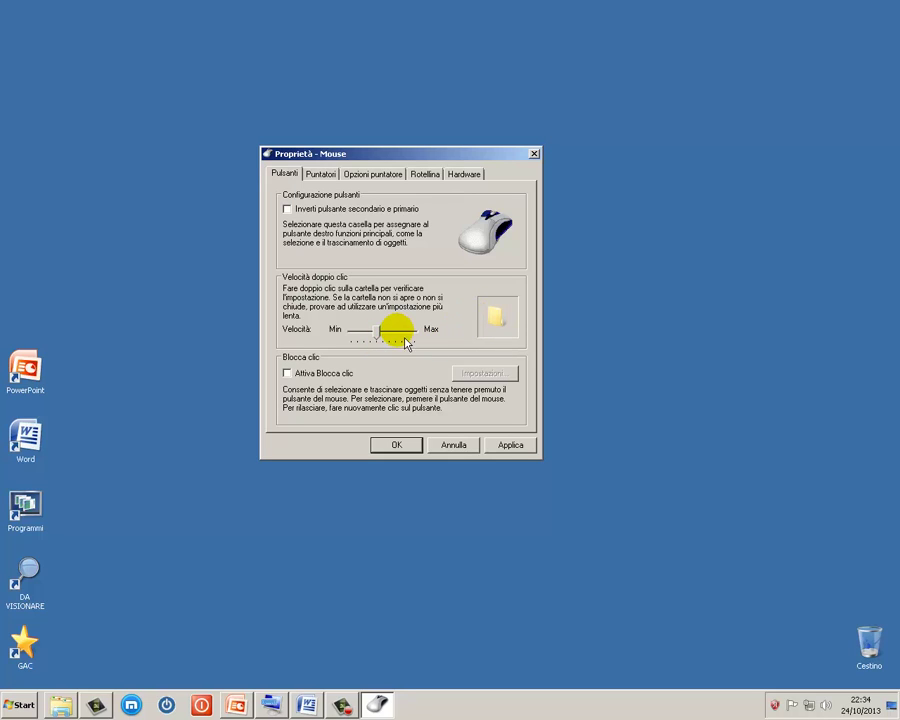
left_click_drag(387, 343, 336, 345)
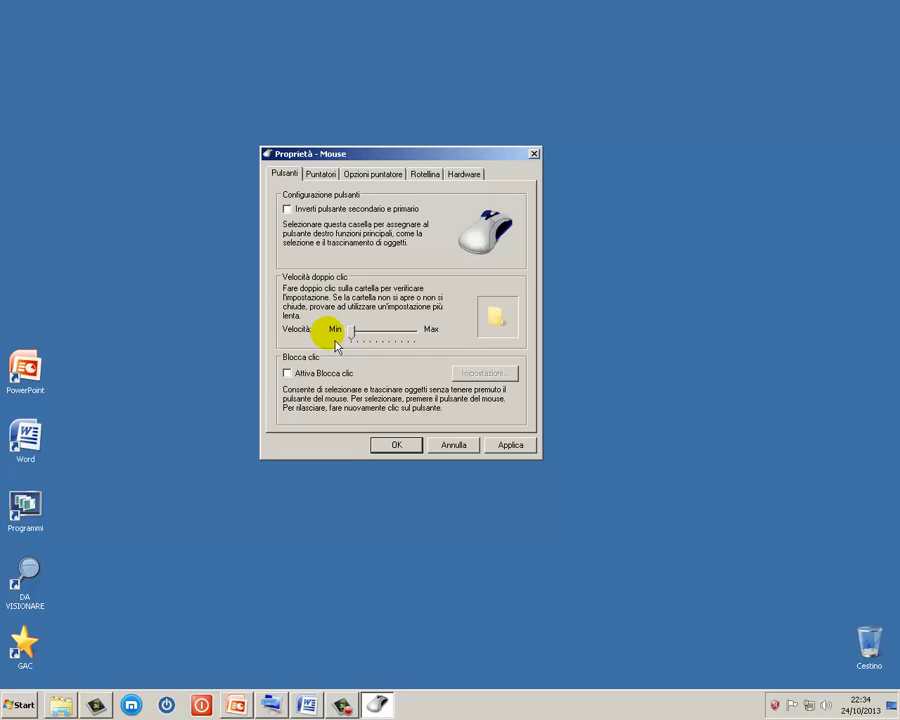
double_click(507, 332)
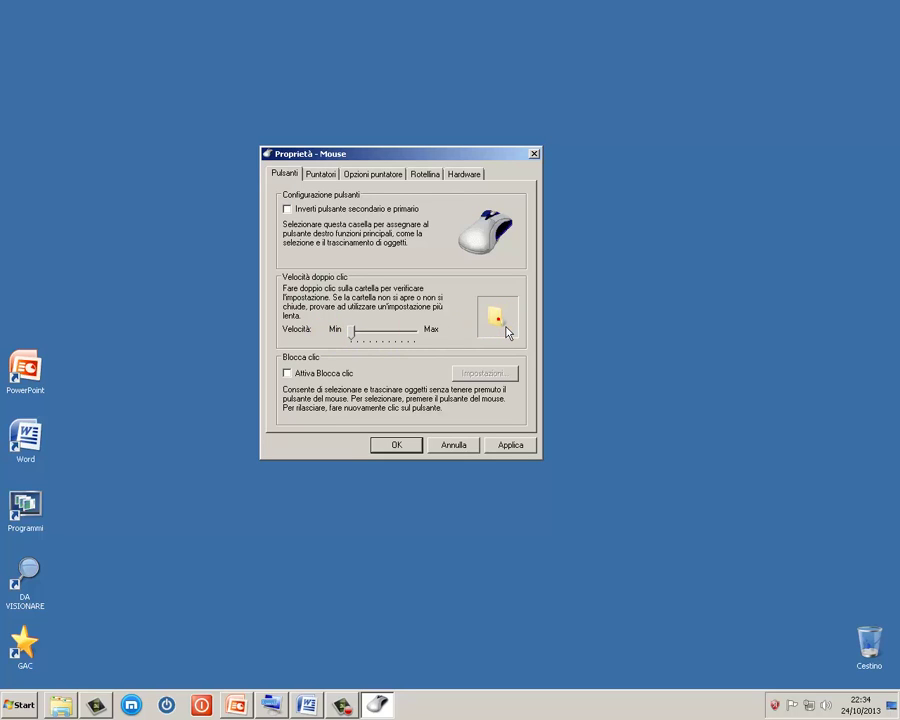
double_click(507, 332)
double_click(507, 332)
double_click(507, 332)
double_click(507, 332)
double_click(507, 332)
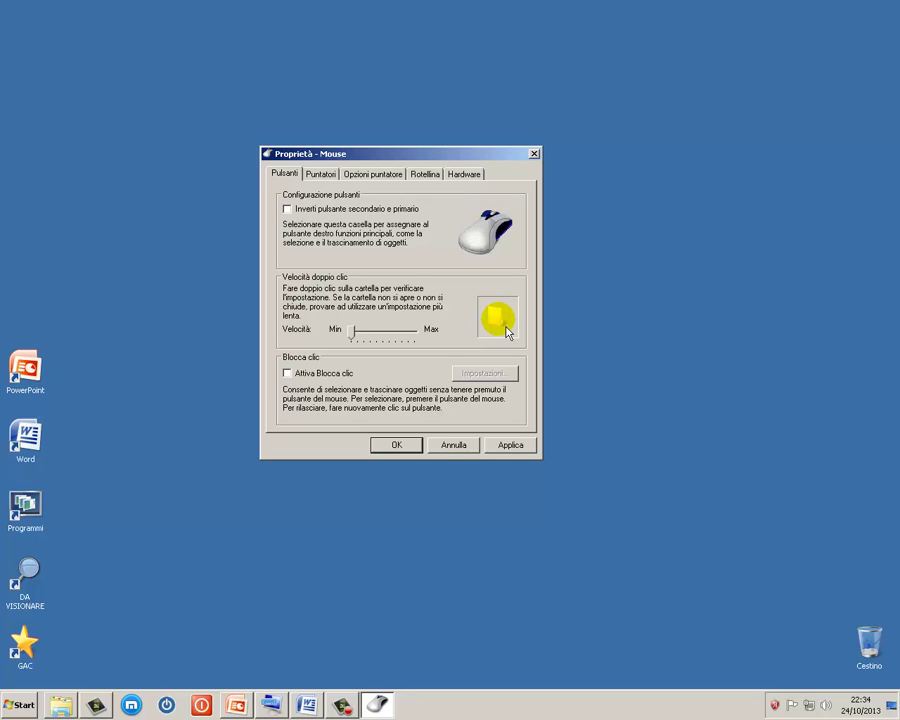
double_click(507, 332)
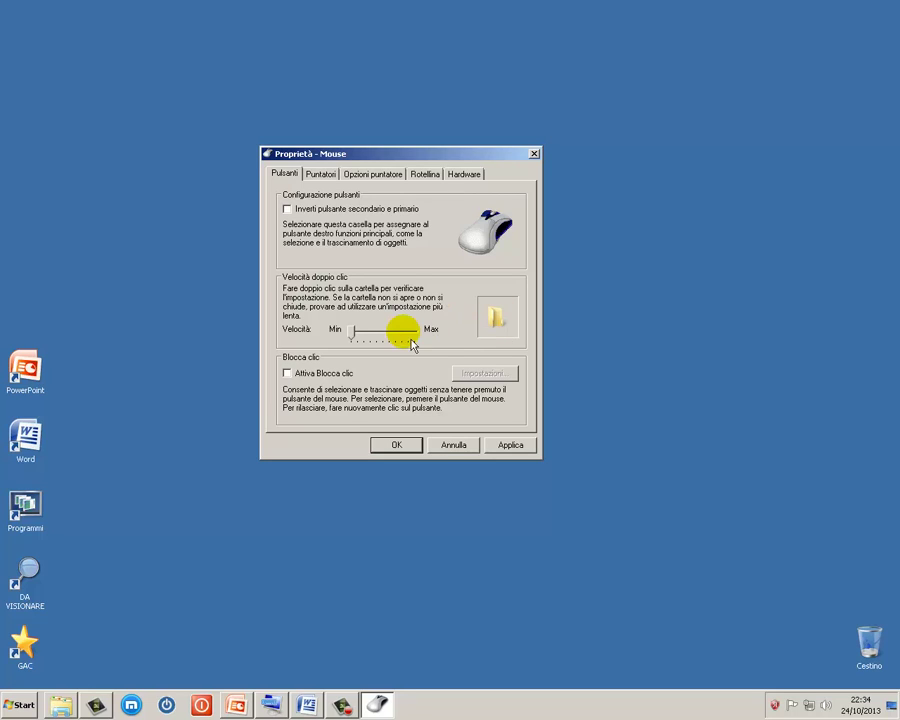
Set the double-click speed to Max and test it repeatedly on the sample folder
left_click_drag(362, 346, 434, 349)
left_click(510, 333)
left_click(510, 333)
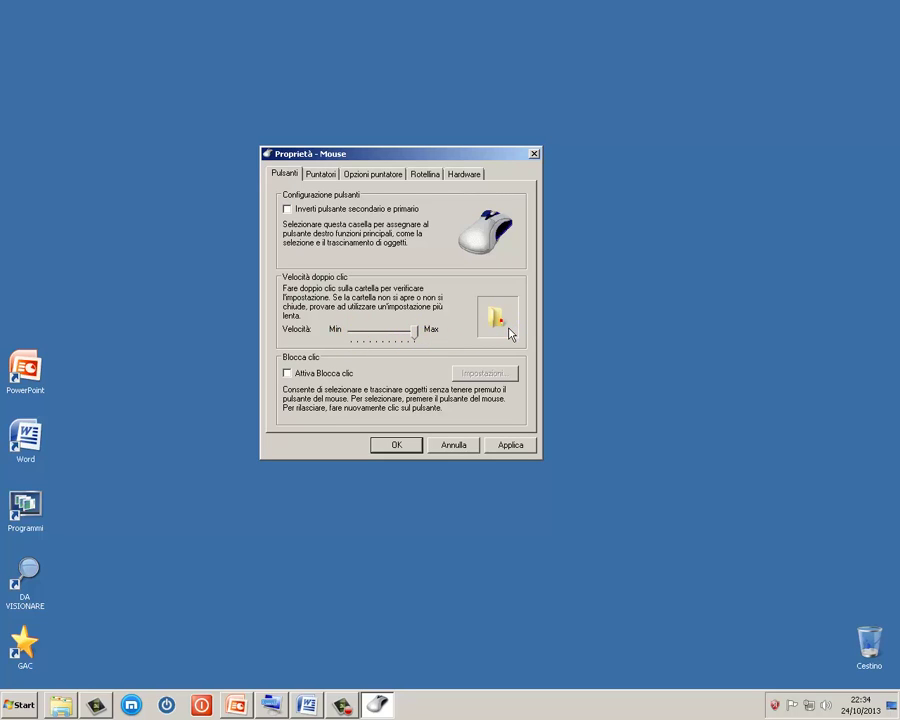
left_click(510, 333)
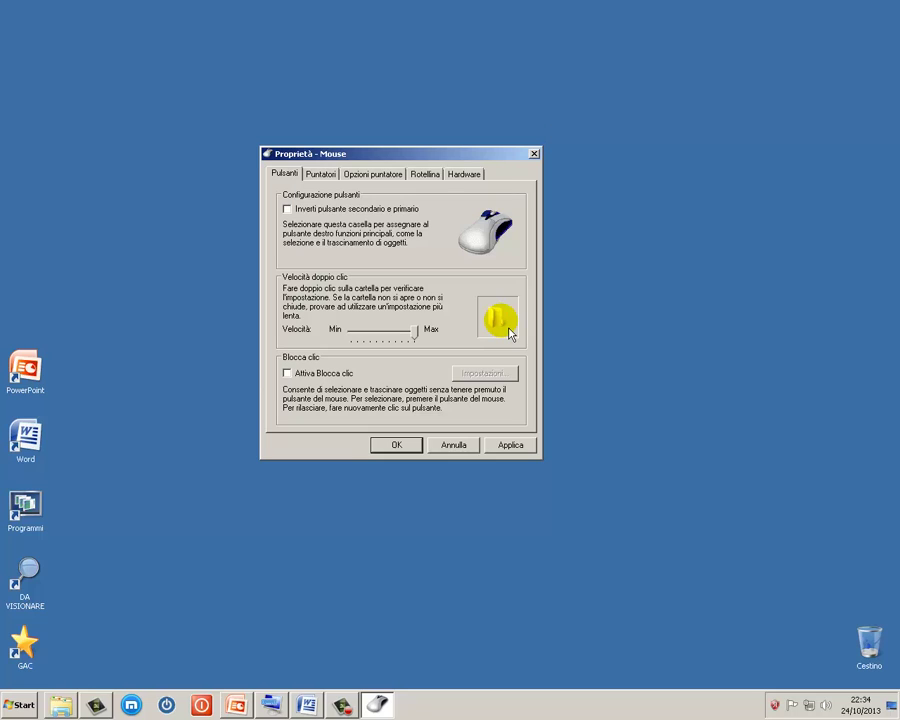
left_click(510, 333)
left_click(510, 333)
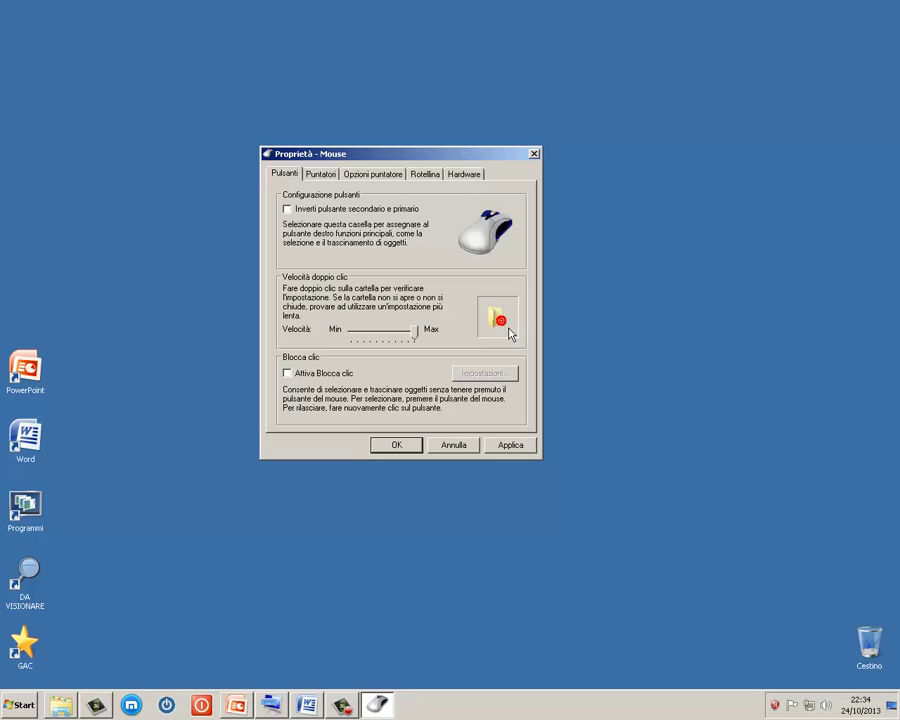
left_click(510, 333)
left_click(505, 334)
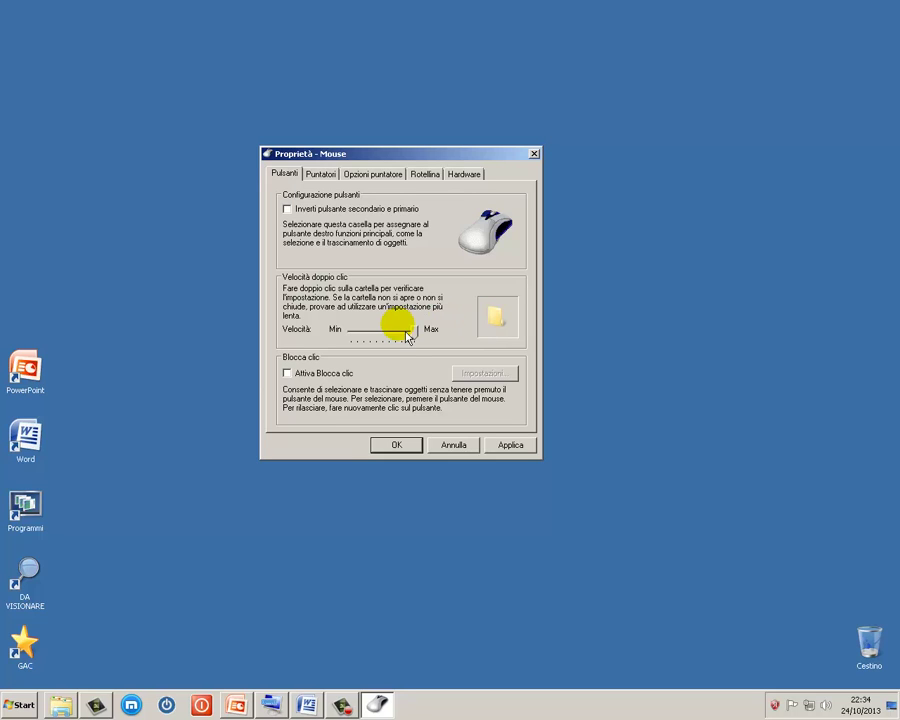
Set the double-click speed slightly above the middle, enable "Attiva Blocca clic" and apply the mouse settings
left_click_drag(400, 336, 392, 341)
left_click(288, 373)
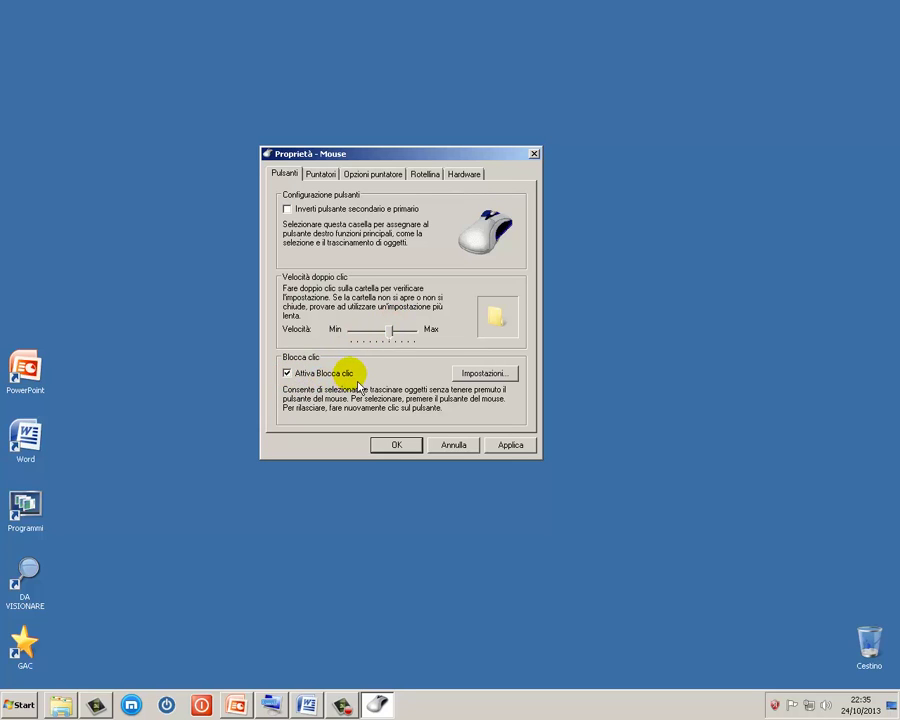
left_click(511, 449)
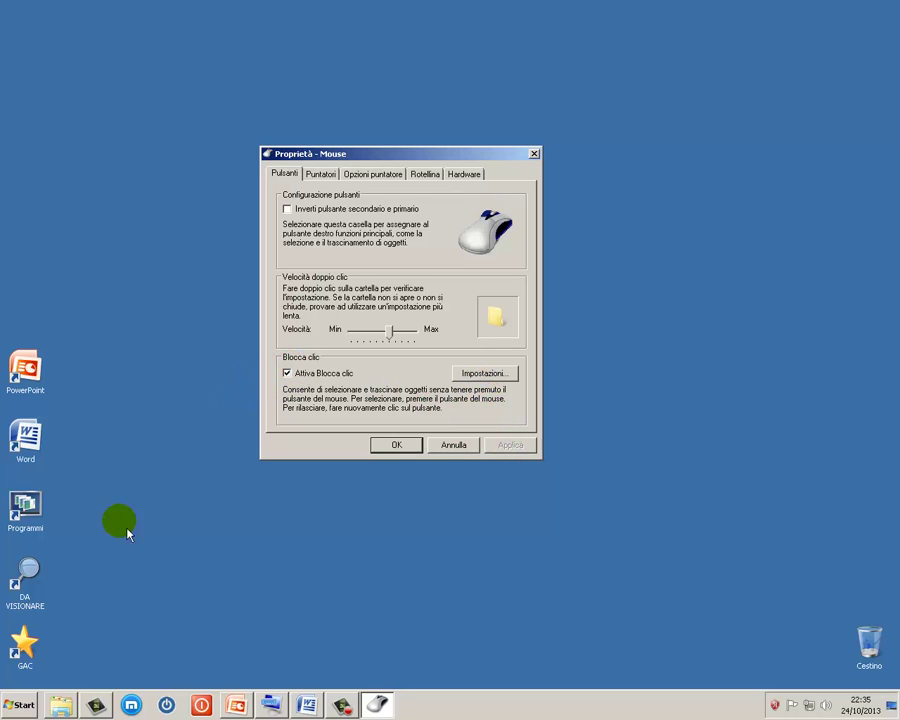
Move Kalimba.mp3 from the Musica campione folder to the desktop using click lock
left_click(61, 703)
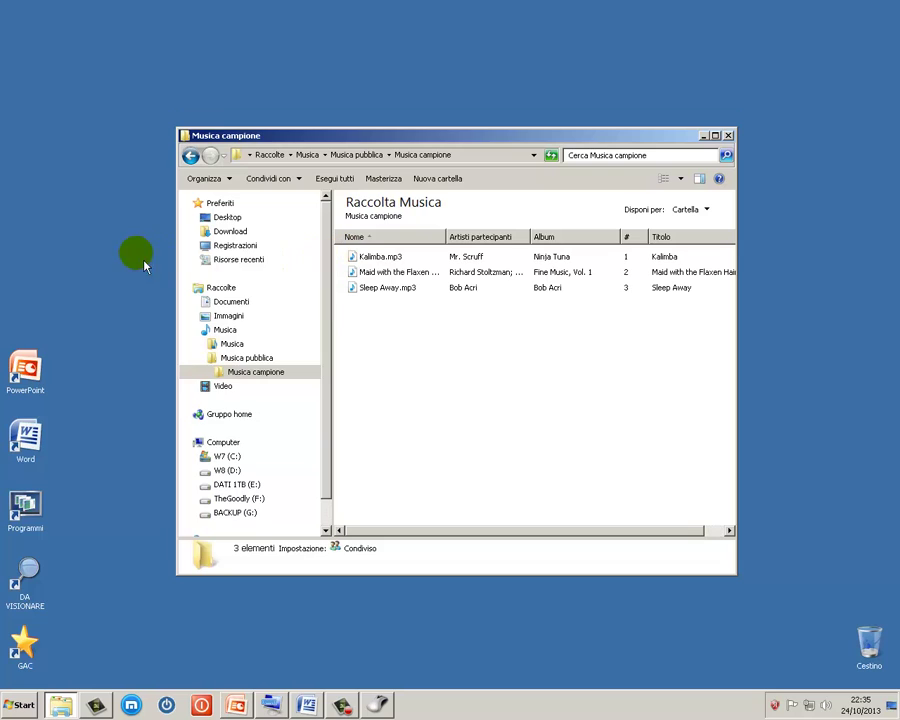
left_click(382, 262)
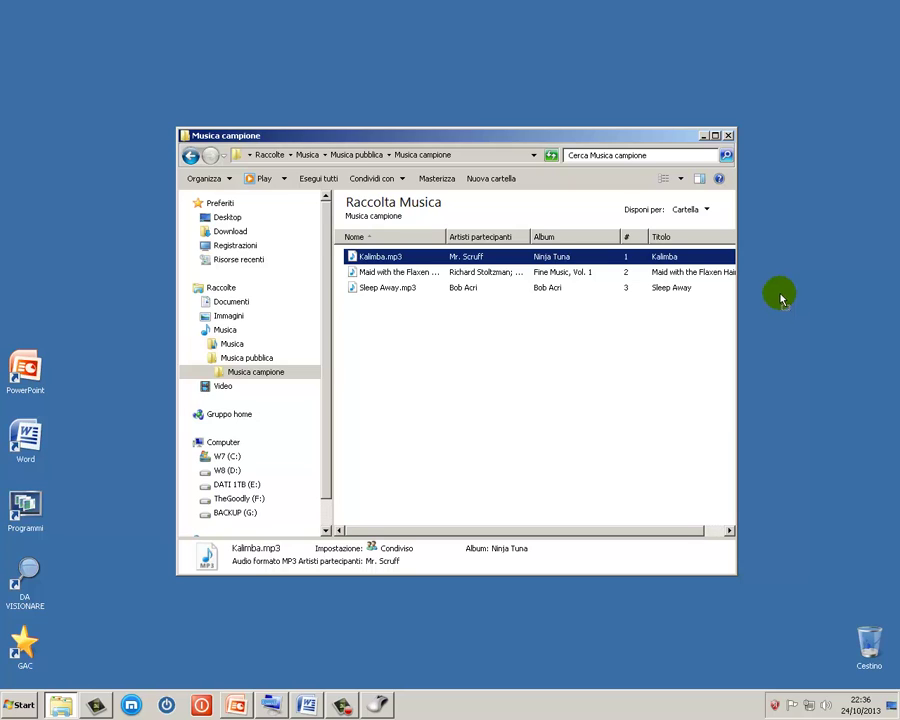
left_click(270, 705)
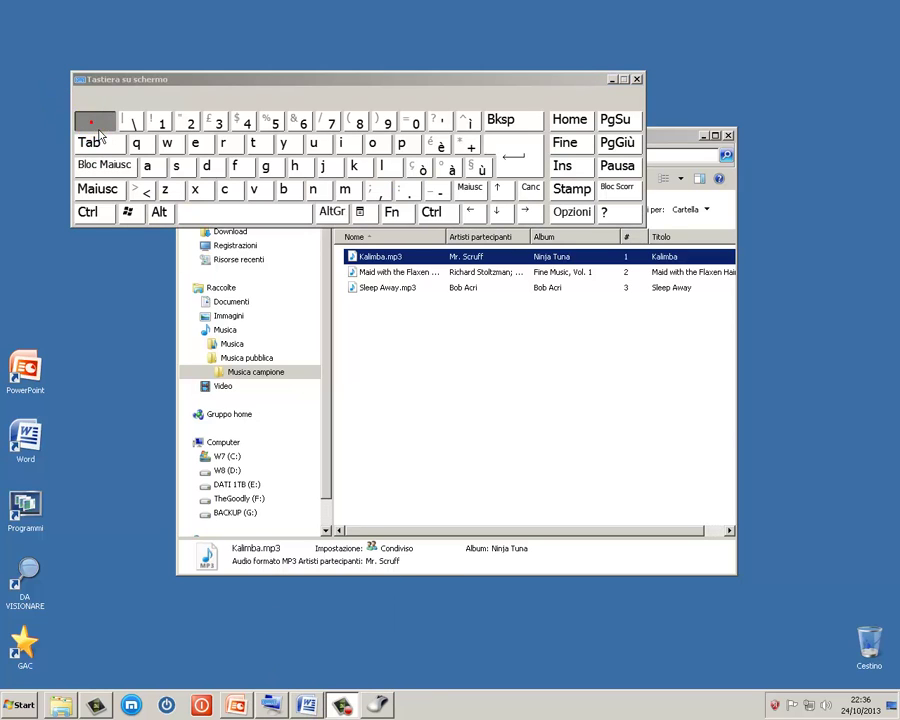
left_click(612, 79)
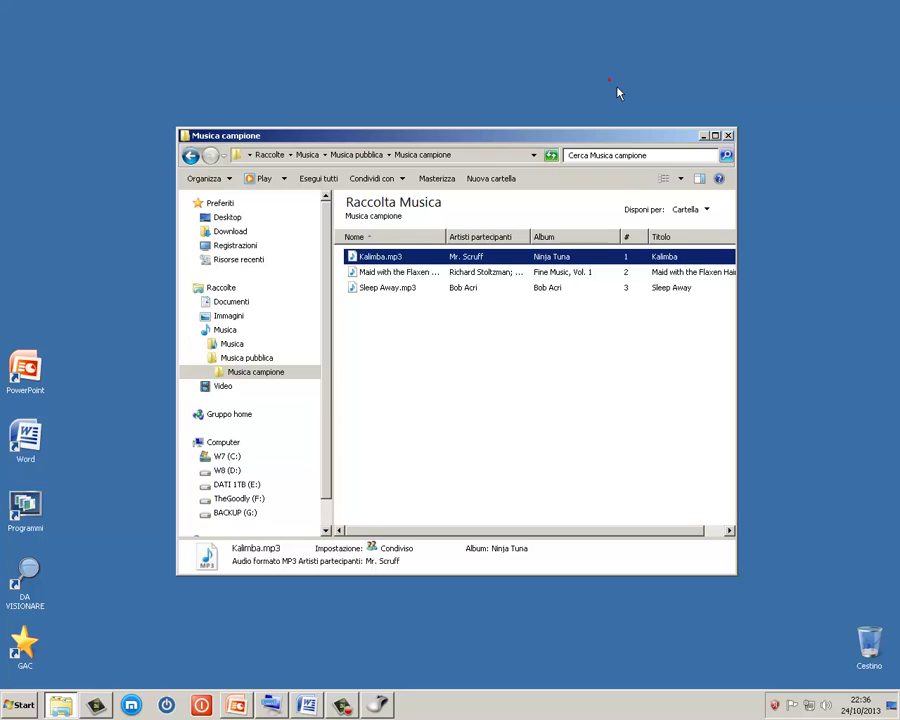
left_click(381, 263)
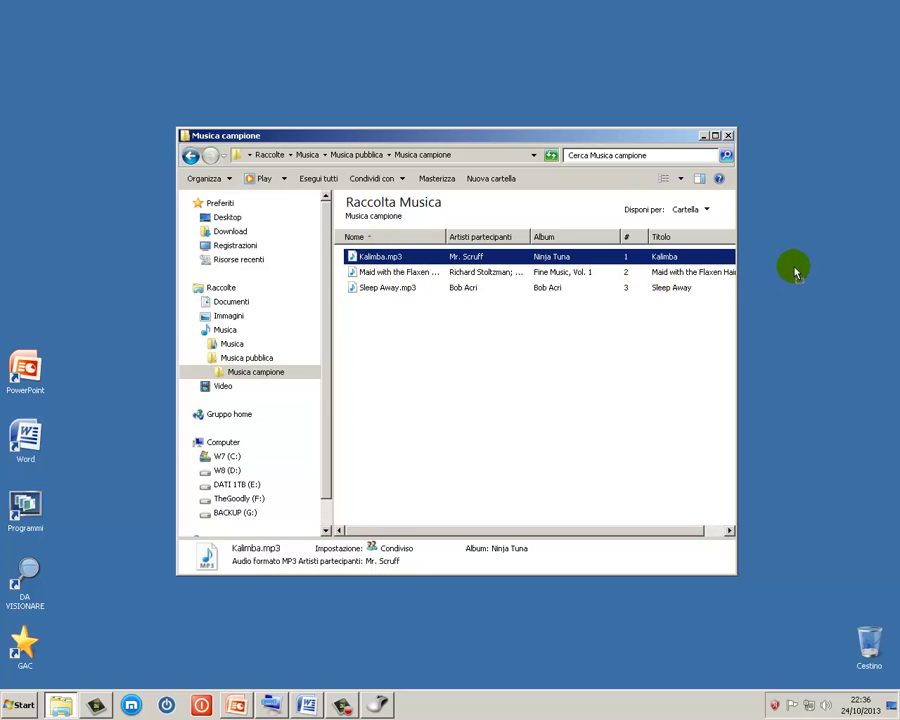
left_click_drag(799, 272, 804, 272)
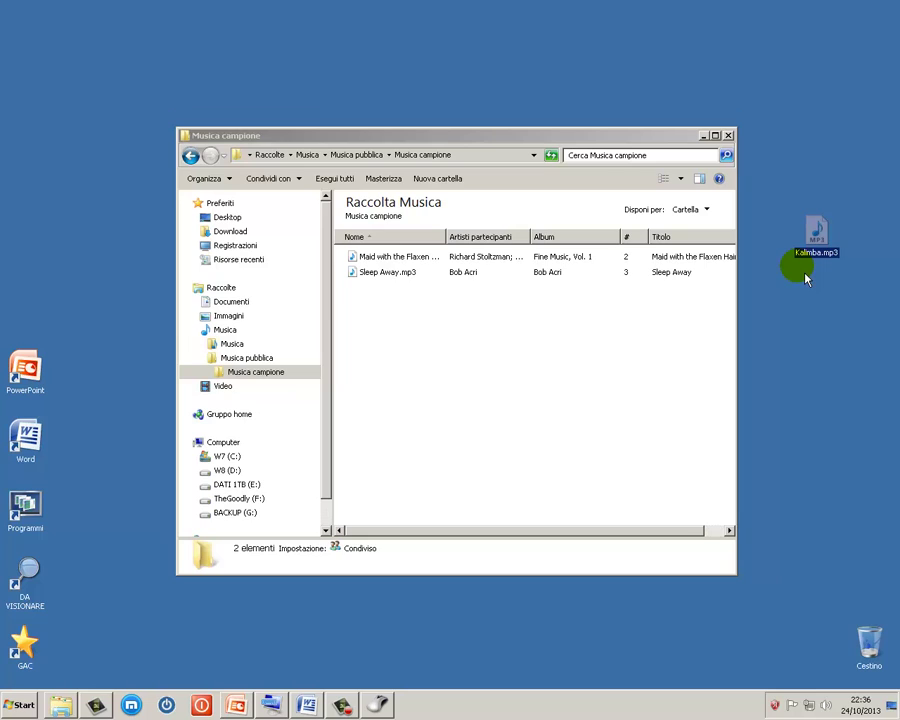
mouse_move(820, 258)
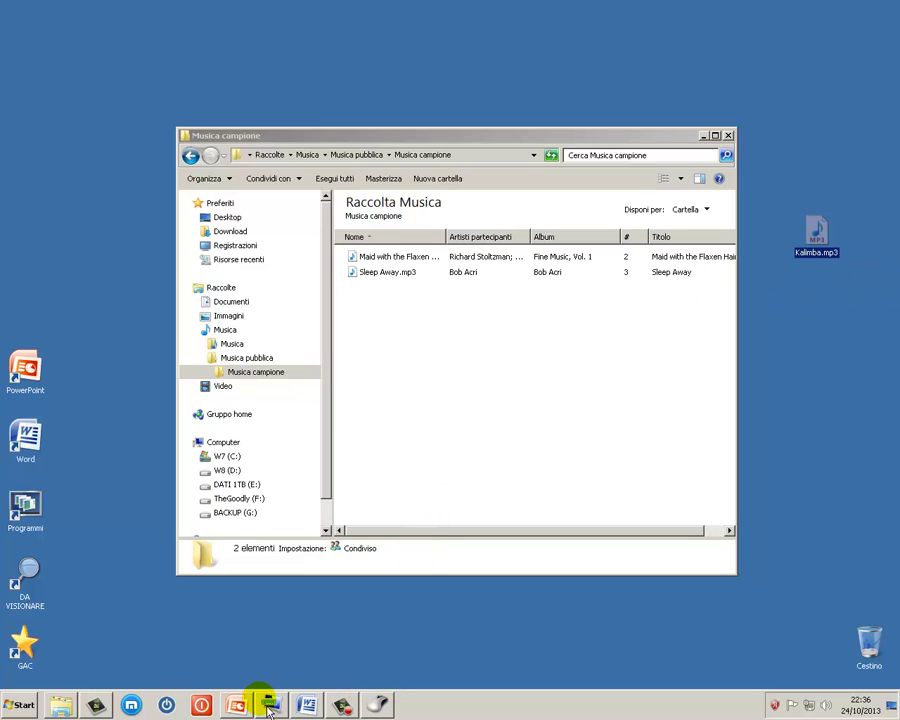
Set the click lock hold time to Min, apply it and try to move Kalimba.mp3 from the desktop back to Musica campione
left_click(385, 705)
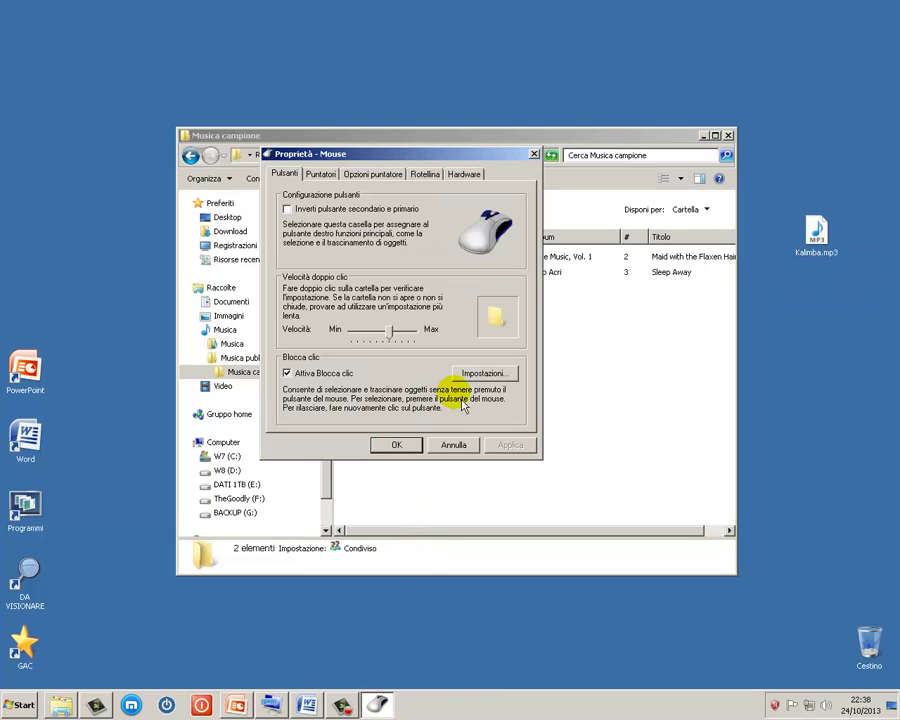
left_click(485, 376)
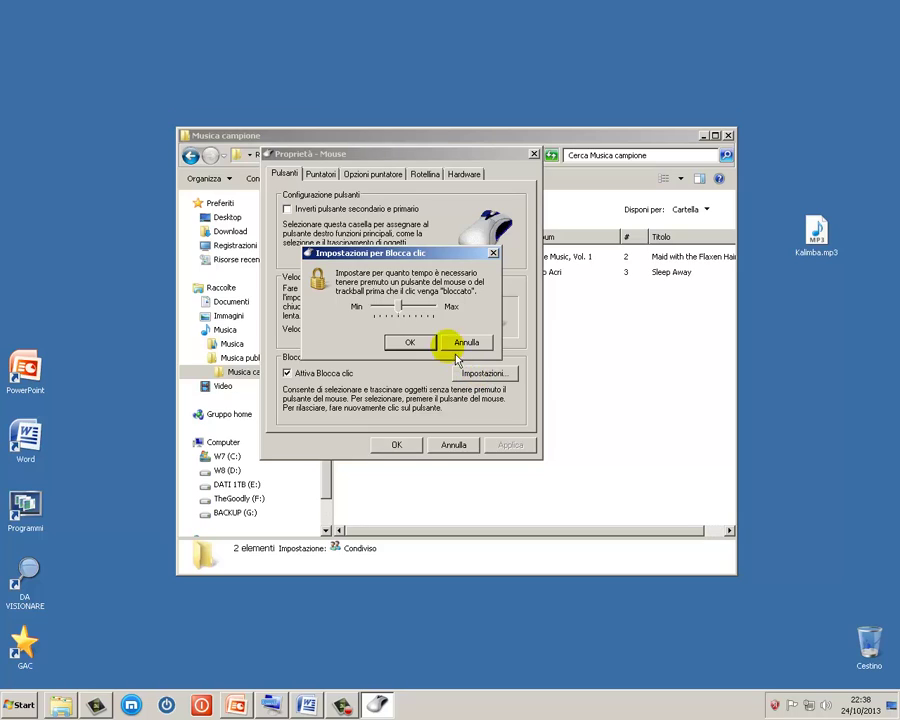
left_click_drag(405, 318, 375, 320)
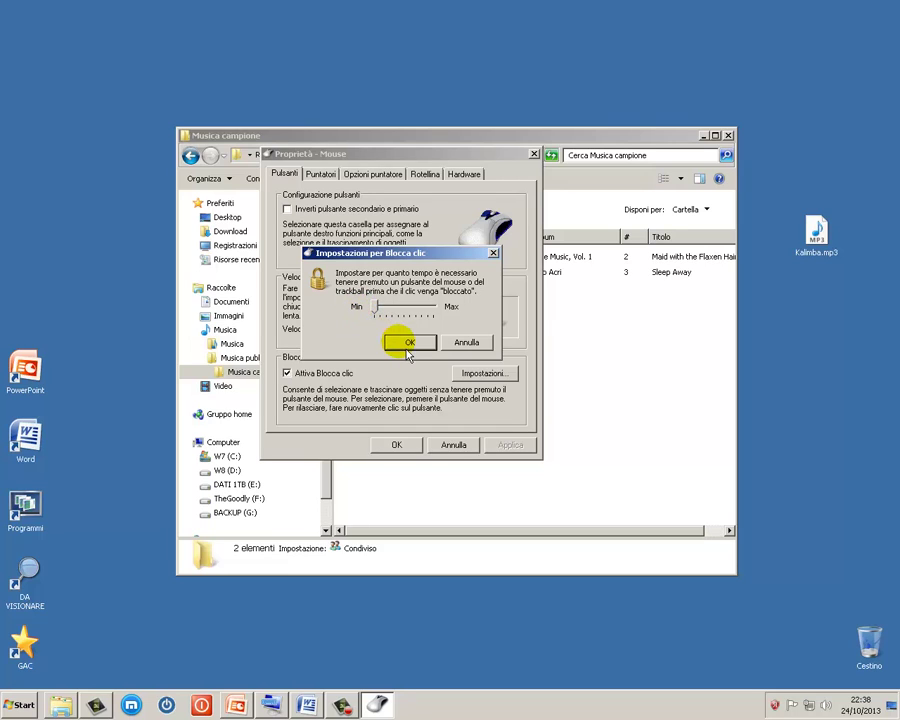
left_click(405, 342)
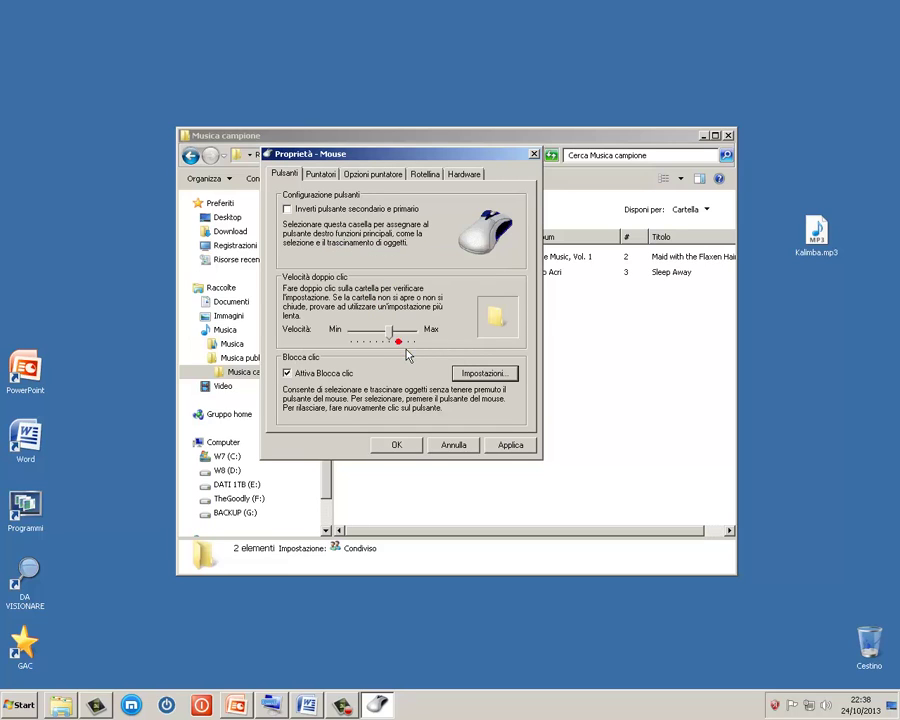
left_click(512, 446)
key("Return")
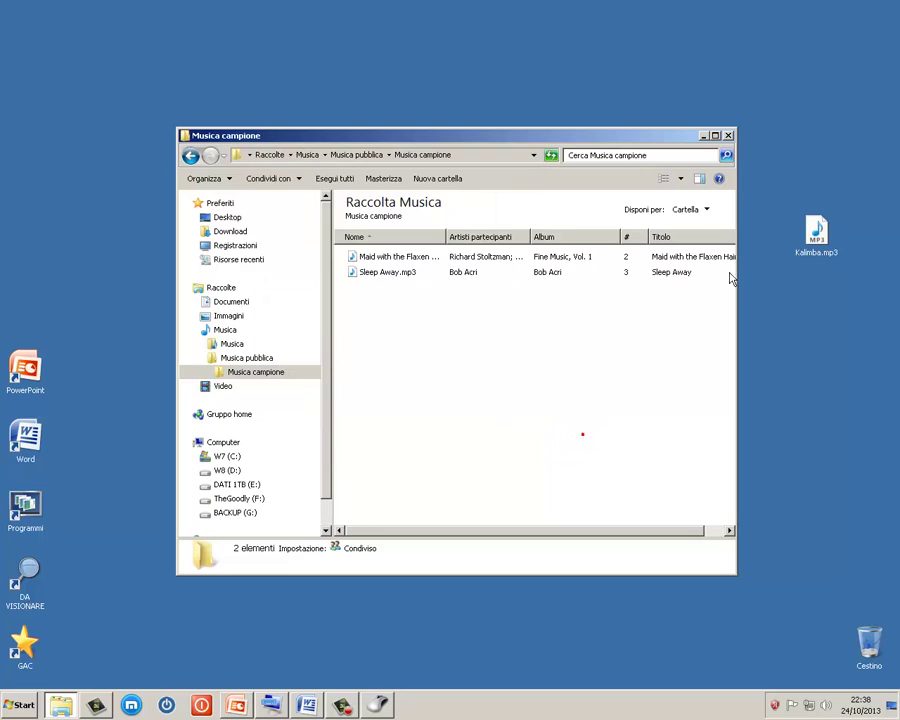
left_click(816, 258)
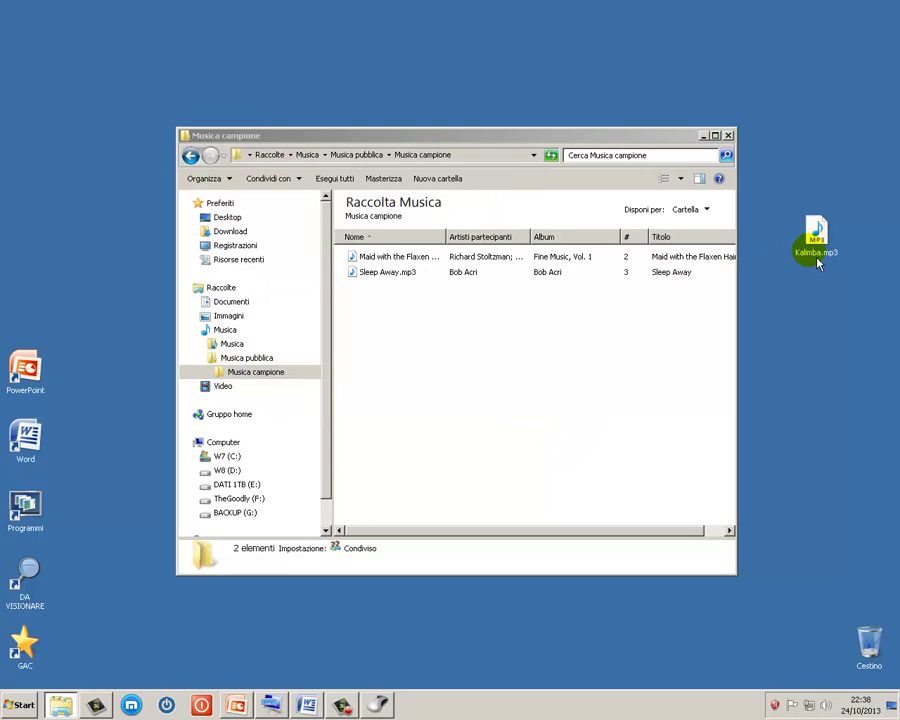
left_click_drag(816, 262, 667, 291)
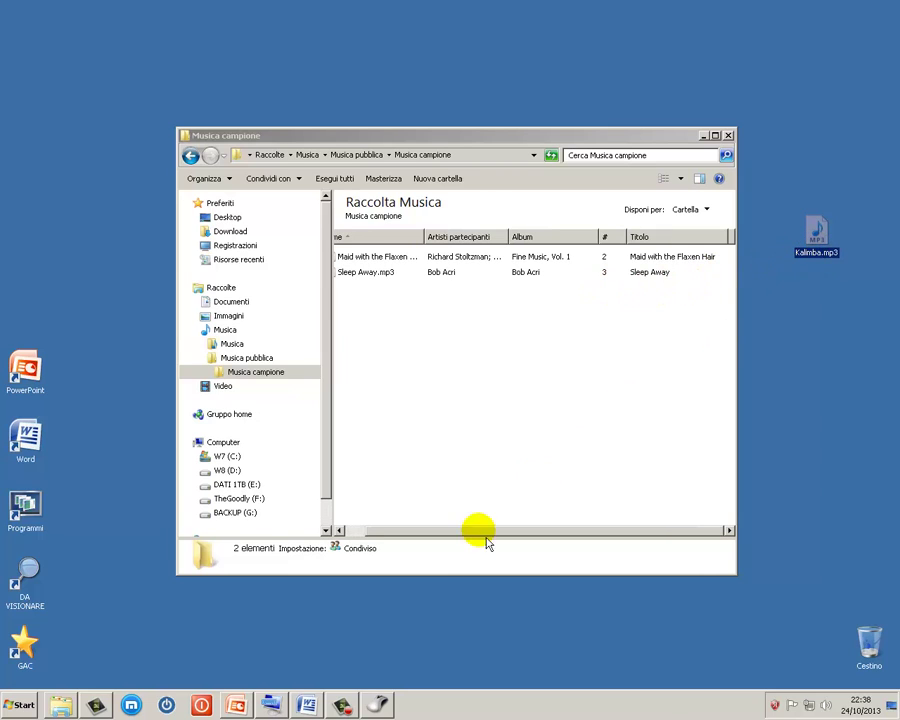
Set the click lock hold time close to Max and apply the mouse settings
left_click(378, 705)
left_click(482, 373)
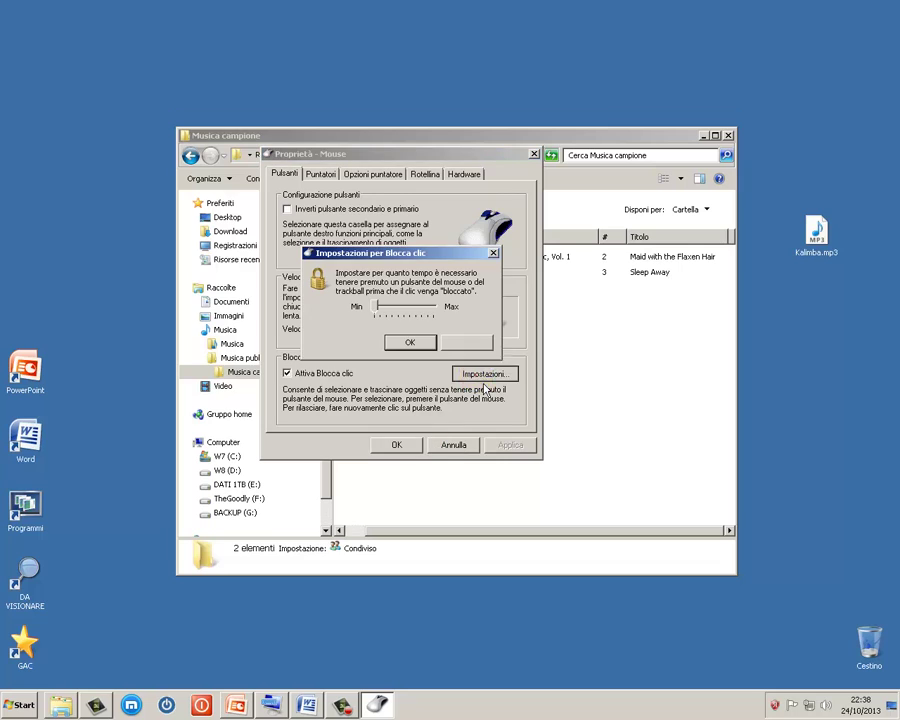
mouse_move(447, 330)
left_mouse_down()
mouse_move(450, 311)
mouse_move(406, 321)
mouse_move(382, 311)
mouse_move(437, 318)
left_mouse_up()
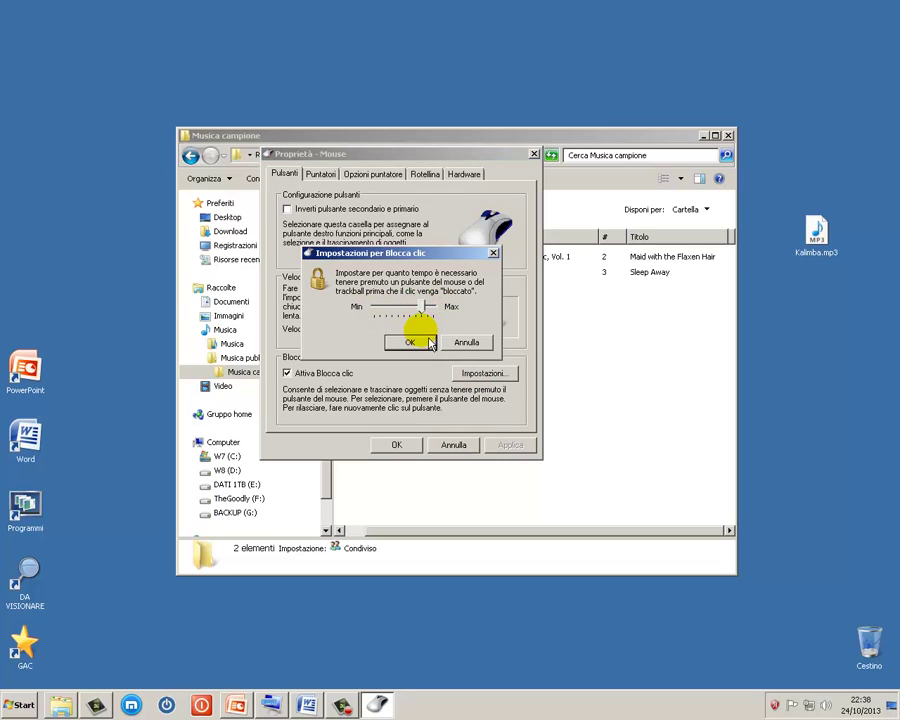
key("Return")
left_click(510, 445)
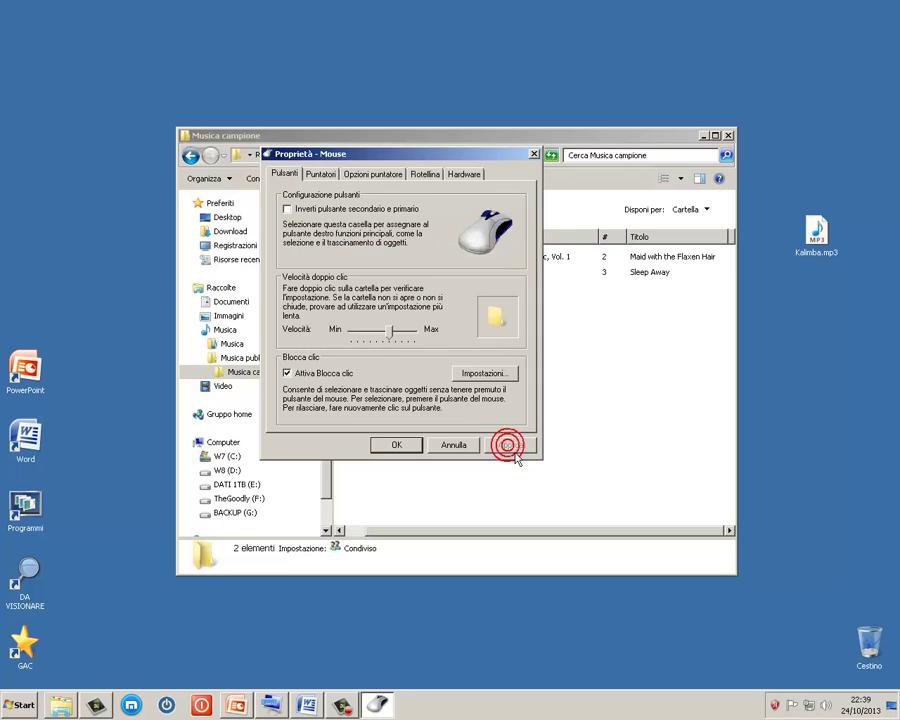
Move Kalimba.mp3 from the desktop back into the Musica campione folder
left_click(565, 444)
left_click(818, 252)
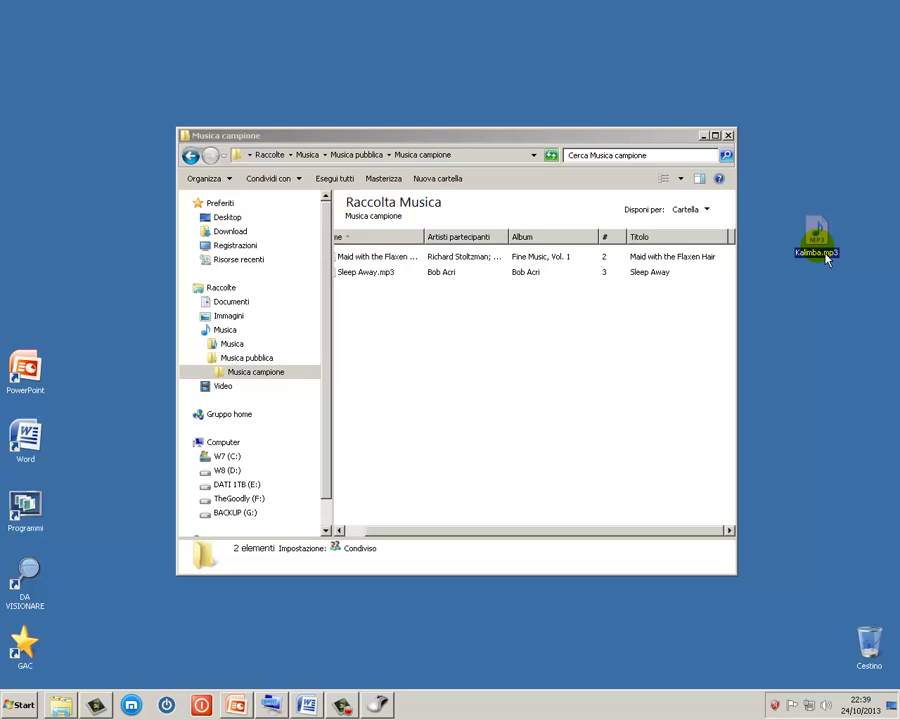
left_click_drag(826, 258, 520, 336)
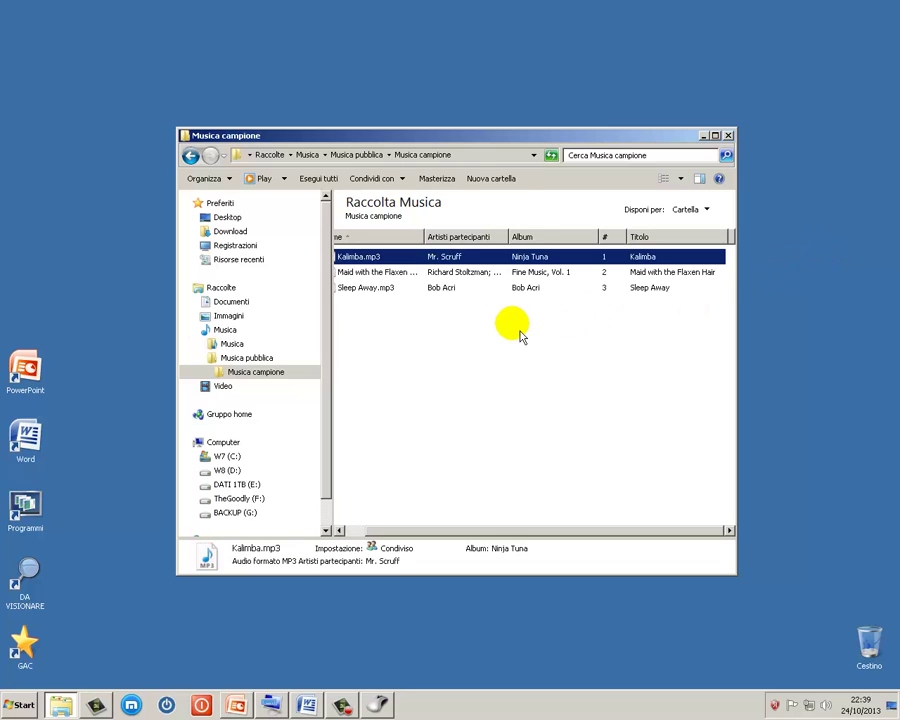
Minimize the Musica campione window and apply the pointer scheme "Windows nero (molto grandi) (sistema)" in the mouse properties
left_click(377, 704)
left_click(703, 135)
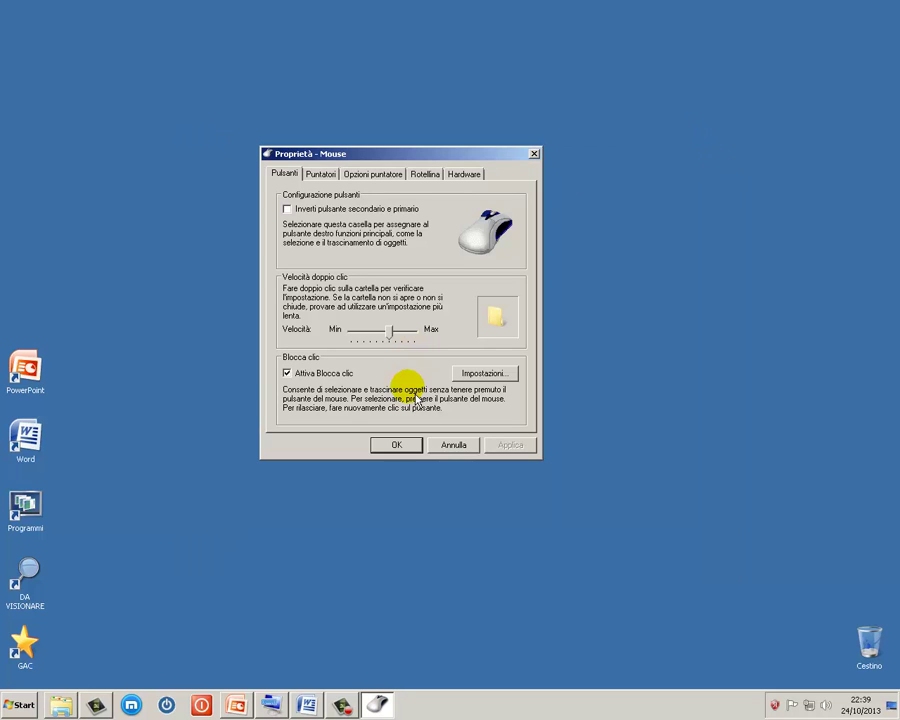
left_click(322, 175)
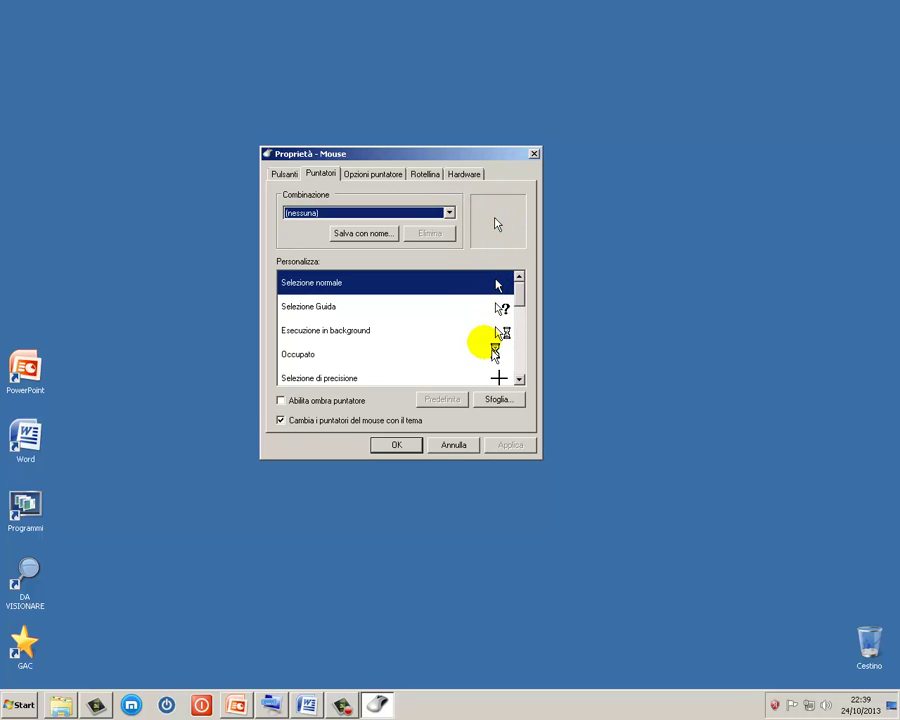
left_click(425, 212)
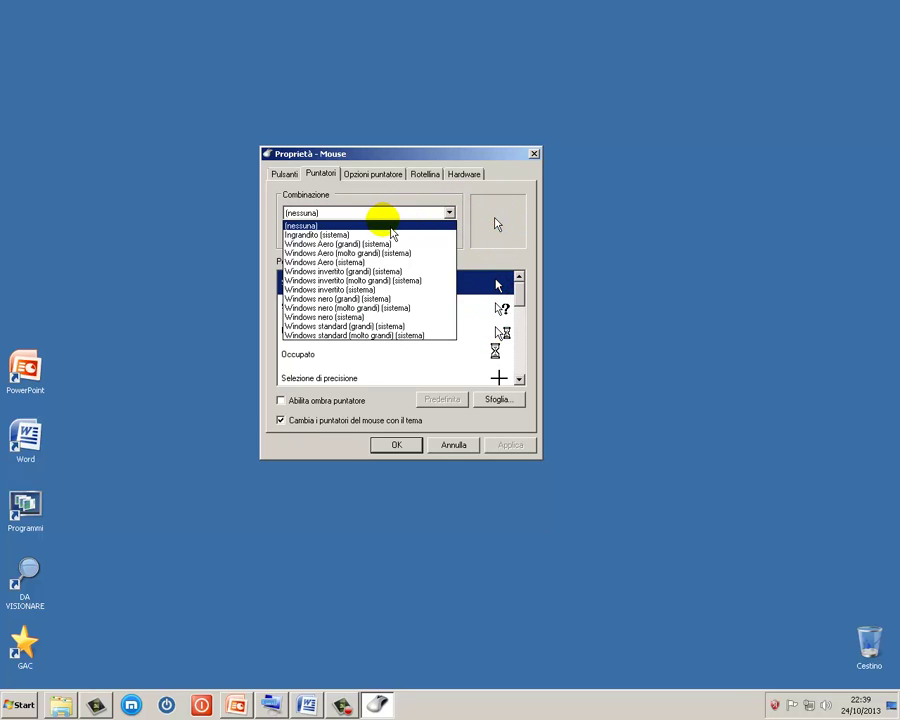
left_click(378, 336)
left_click(350, 212)
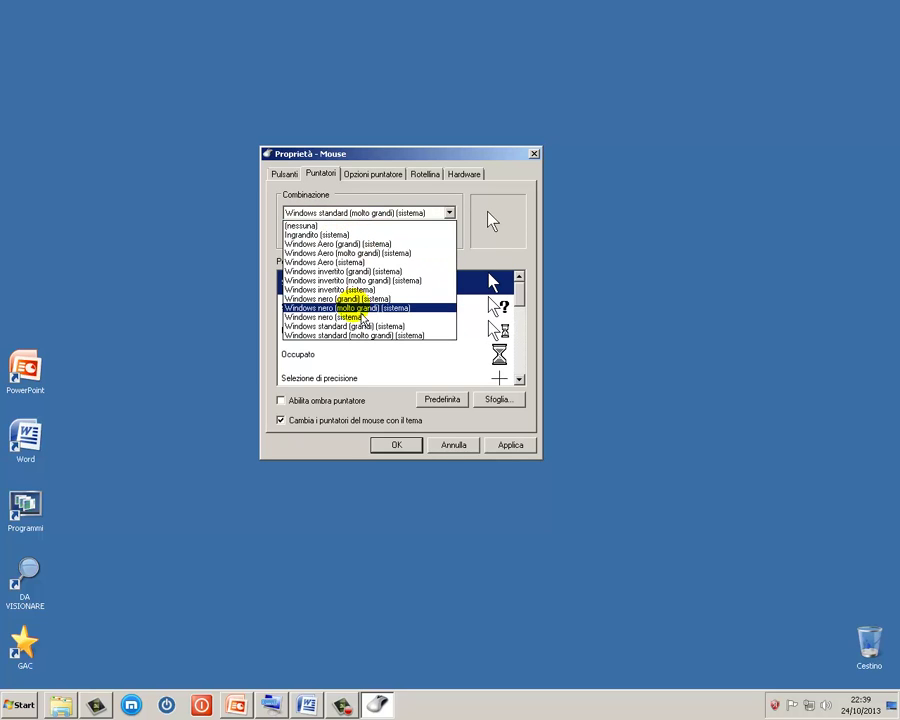
left_click(356, 308)
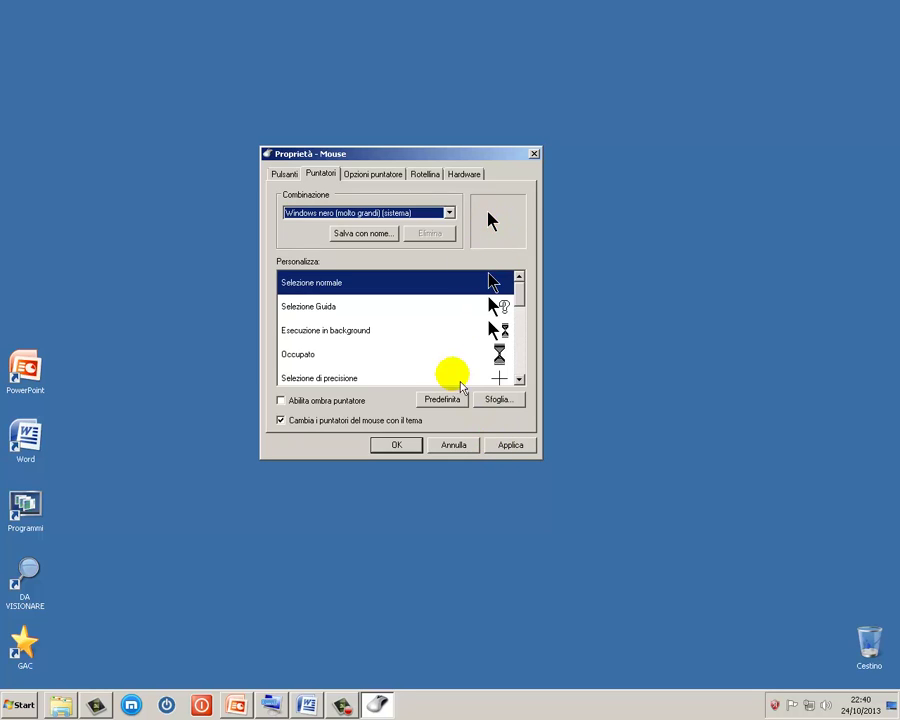
left_click(503, 444)
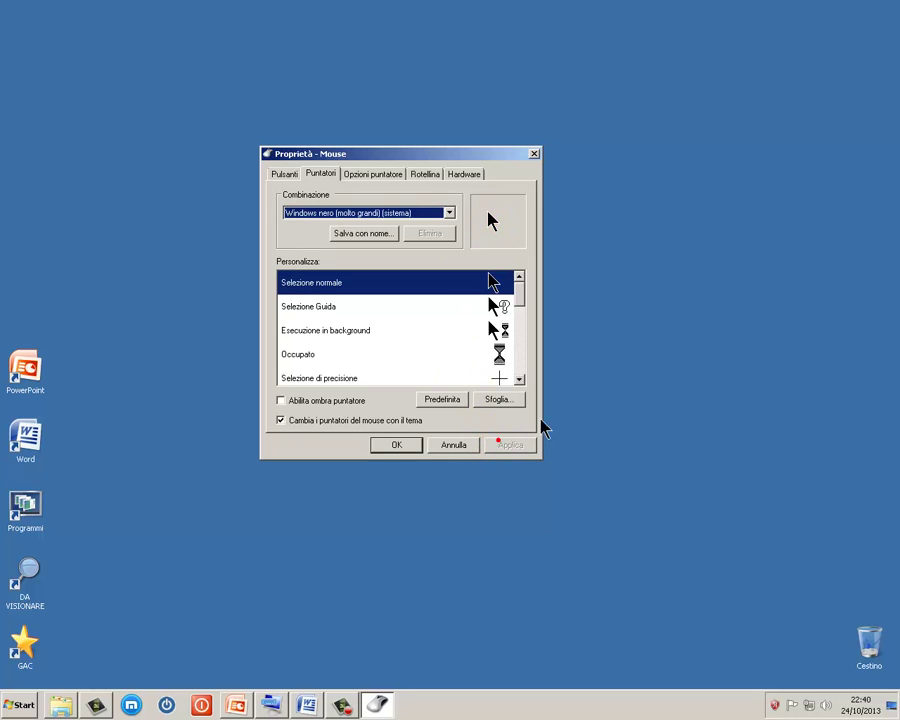
Preview the scheme's Selezione Guida, Esecuzione in background, Occupato and Selezione di precisione pointers
left_click(500, 306)
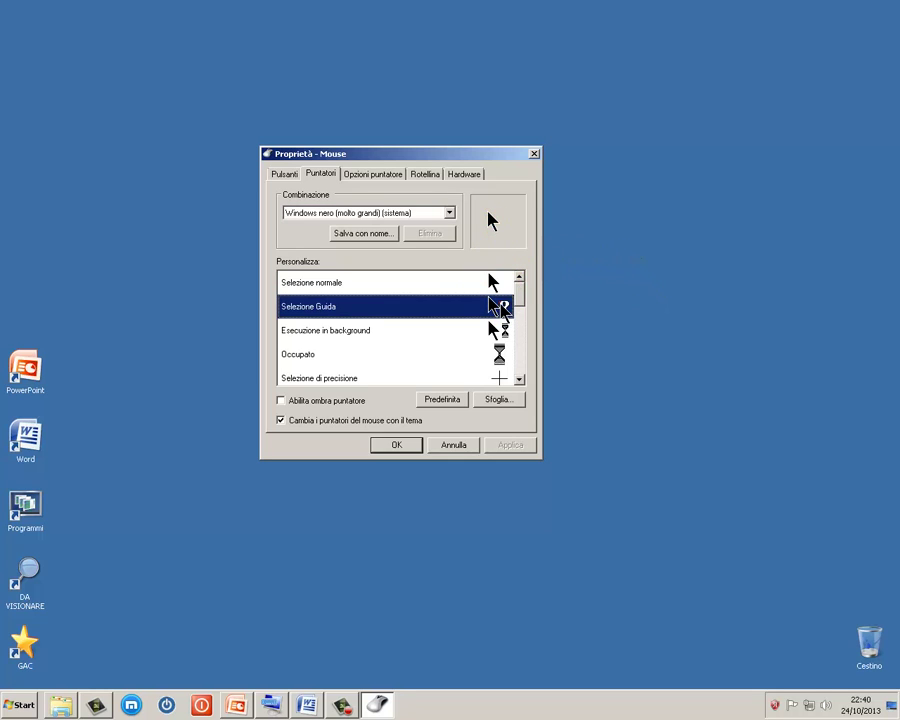
left_click(494, 328)
left_click(500, 356)
left_click(500, 380)
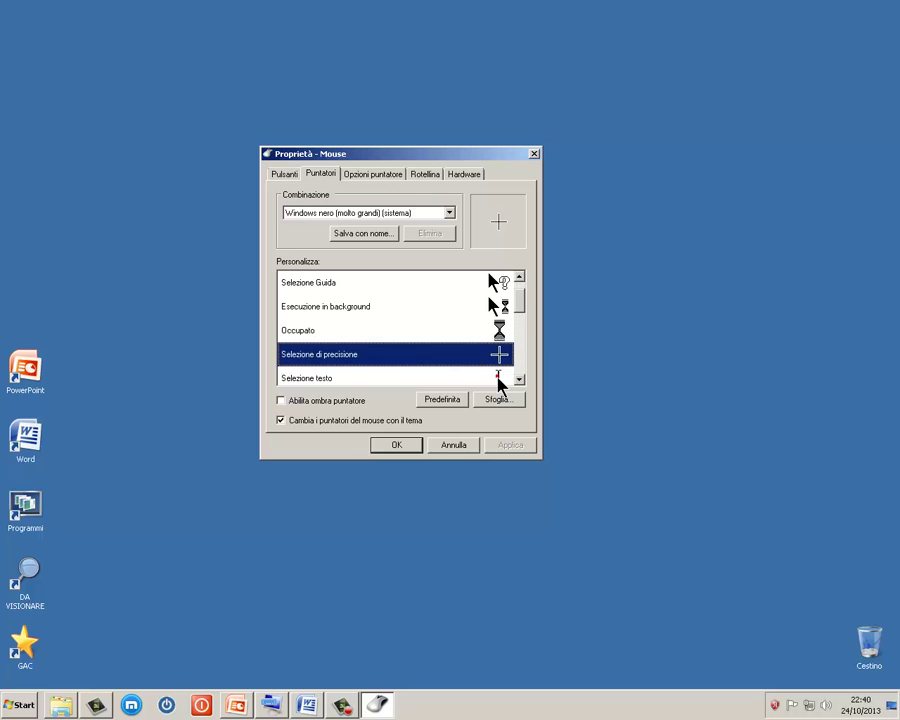
Apply the pointer scheme "Ingrandito (sistema)", and restore and apply the default pointer for Selezione normale
left_click(345, 212)
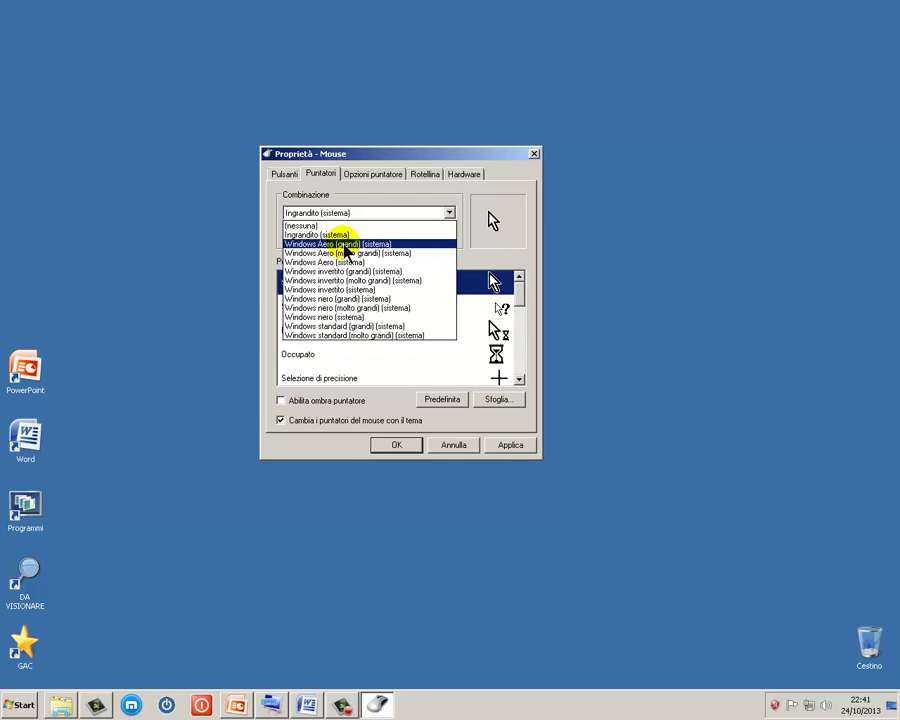
left_click(345, 233)
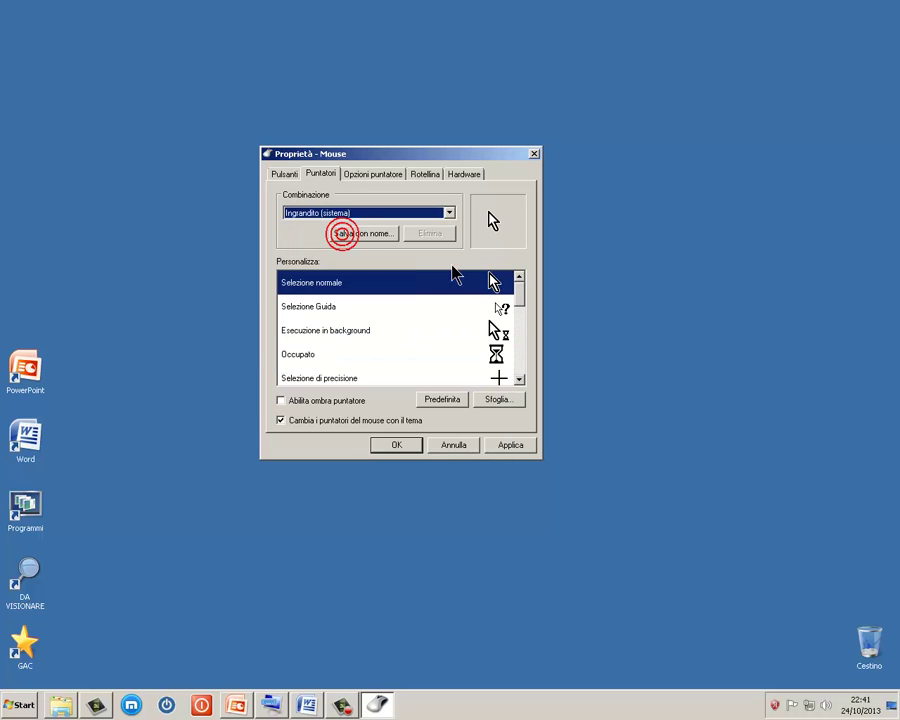
left_click(508, 444)
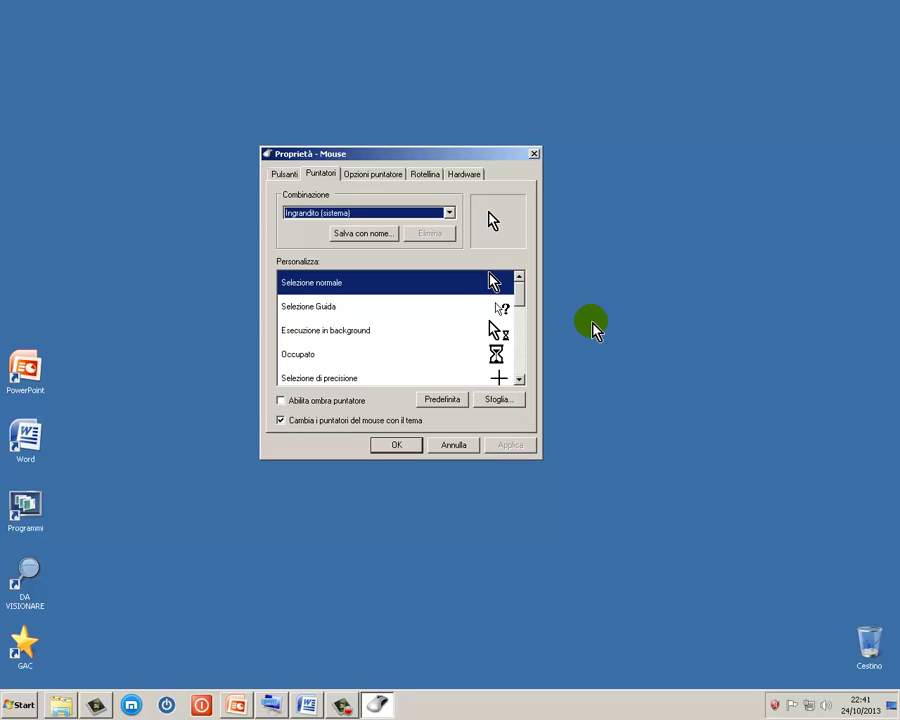
left_click(442, 400)
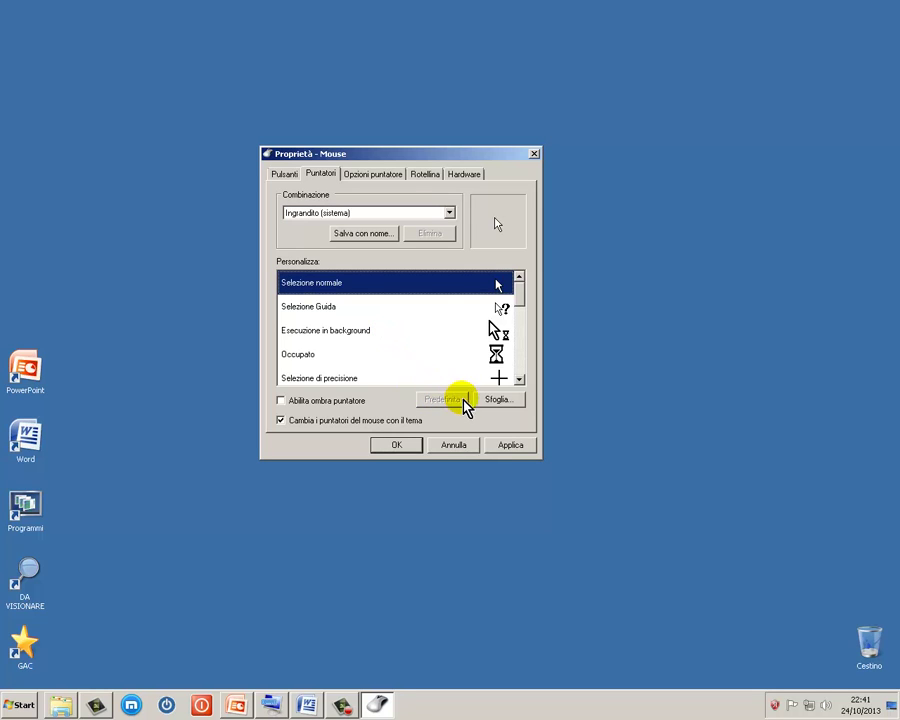
left_click(509, 446)
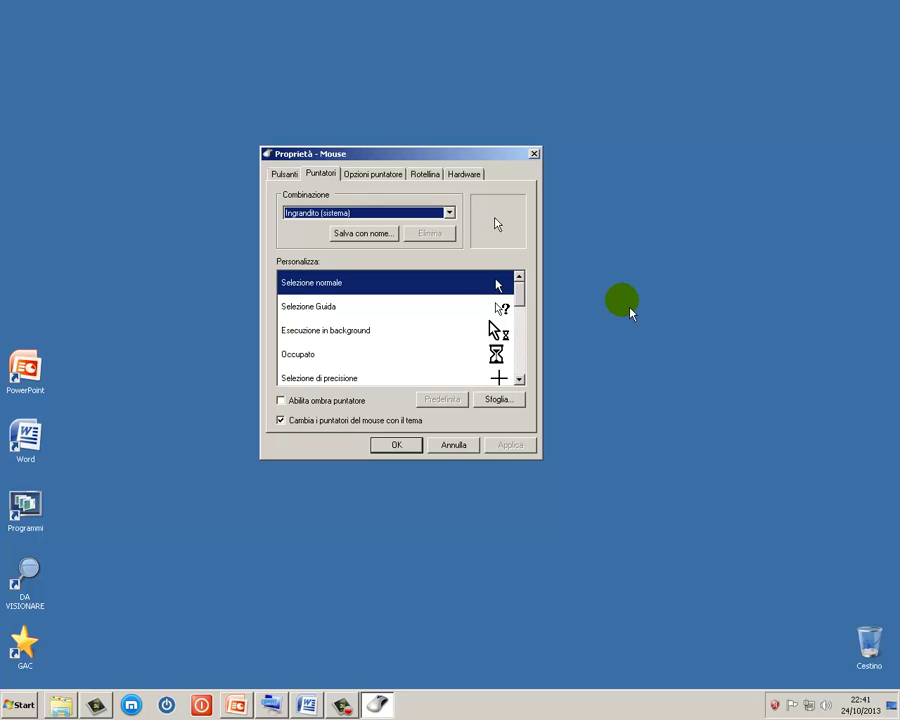
Look through the cursor files for Selezione normale without choosing one, and keep "Cambia i puntatori del mouse con il tema" enabled
left_click(502, 408)
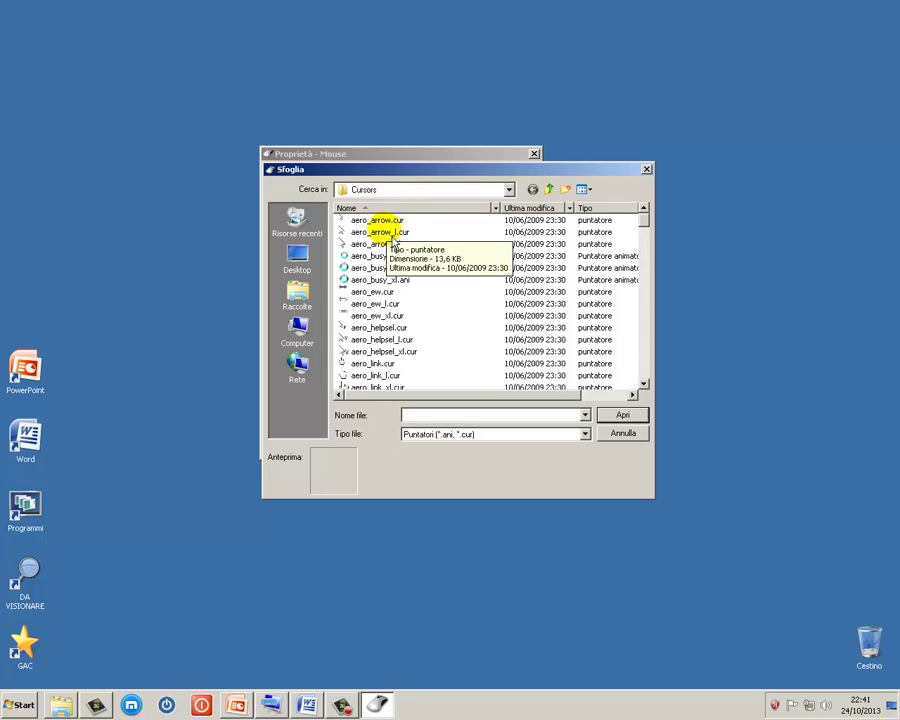
left_click(624, 440)
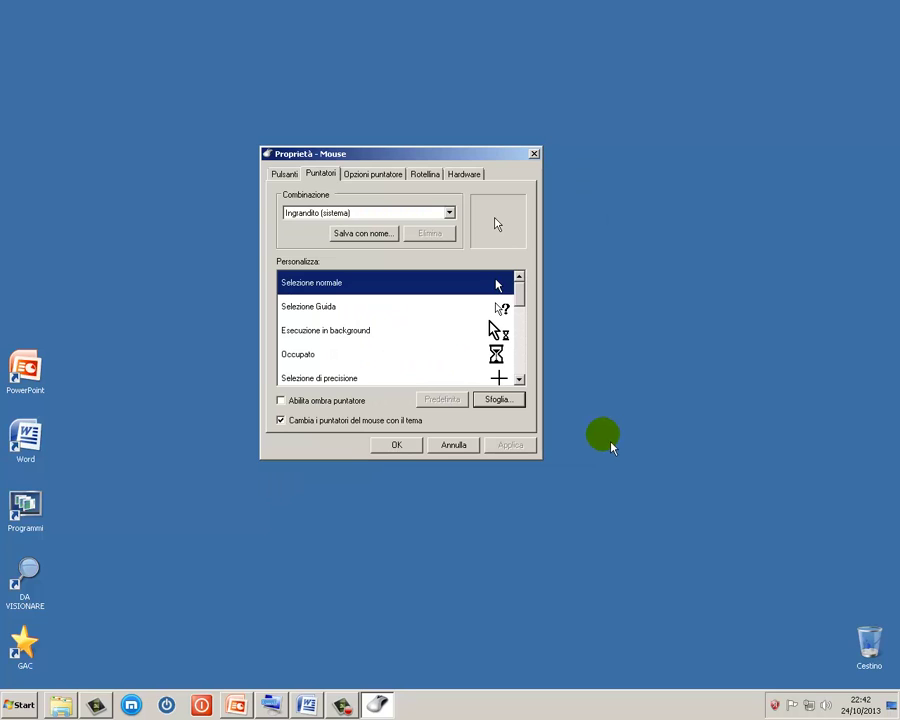
left_click(296, 424)
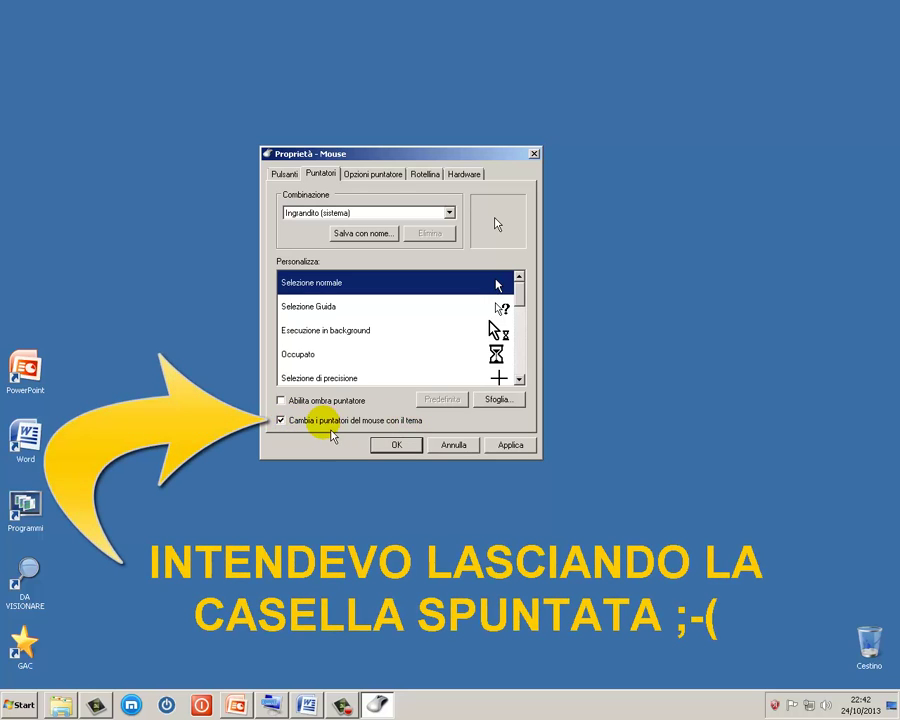
Toggle "Cambia i puntatori del mouse con il tema" off and on again, and apply "Abilita ombra puntatore" first enabled, finally disabled
left_click(279, 424)
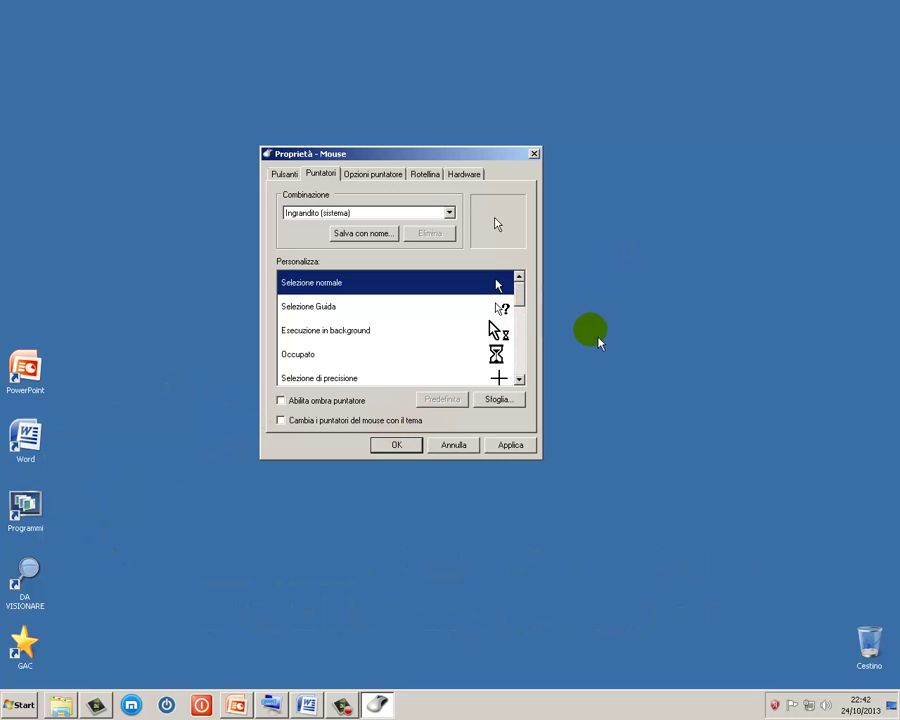
left_click(288, 421)
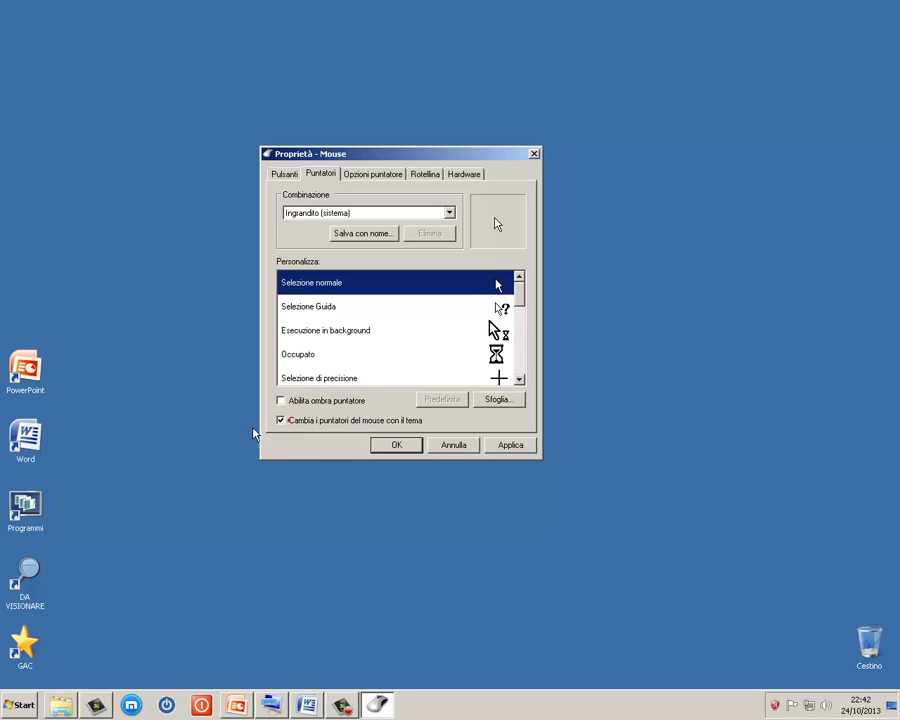
left_click(290, 405)
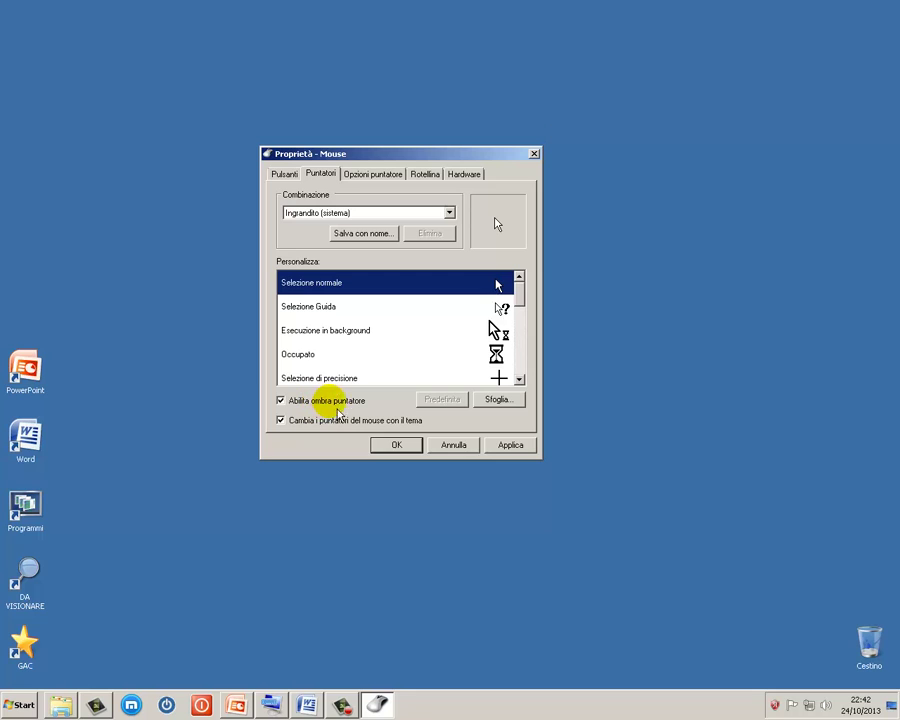
left_click(510, 444)
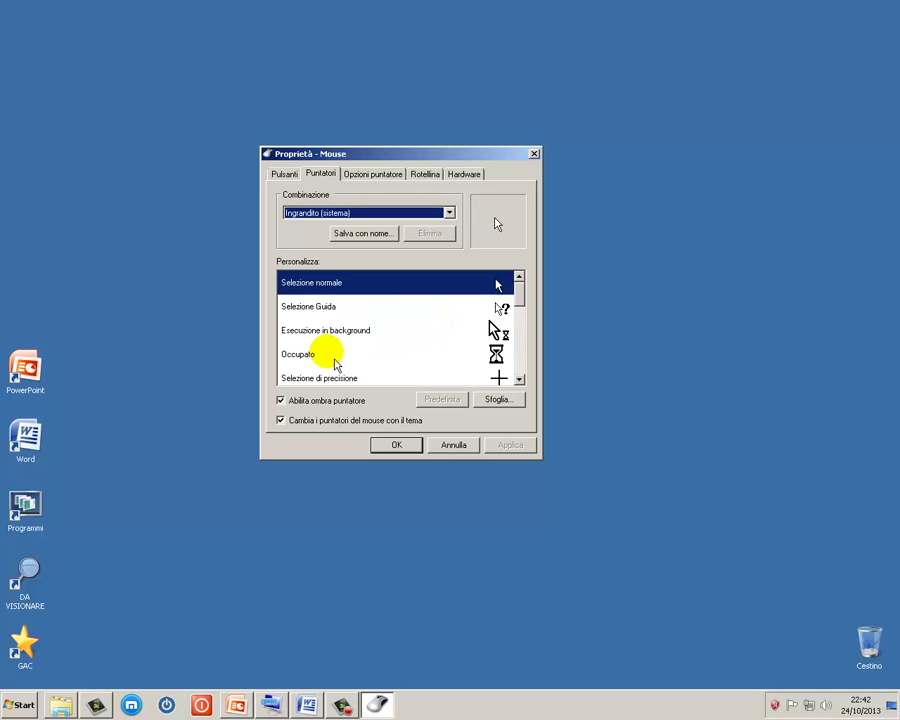
left_click(319, 402)
left_click(510, 446)
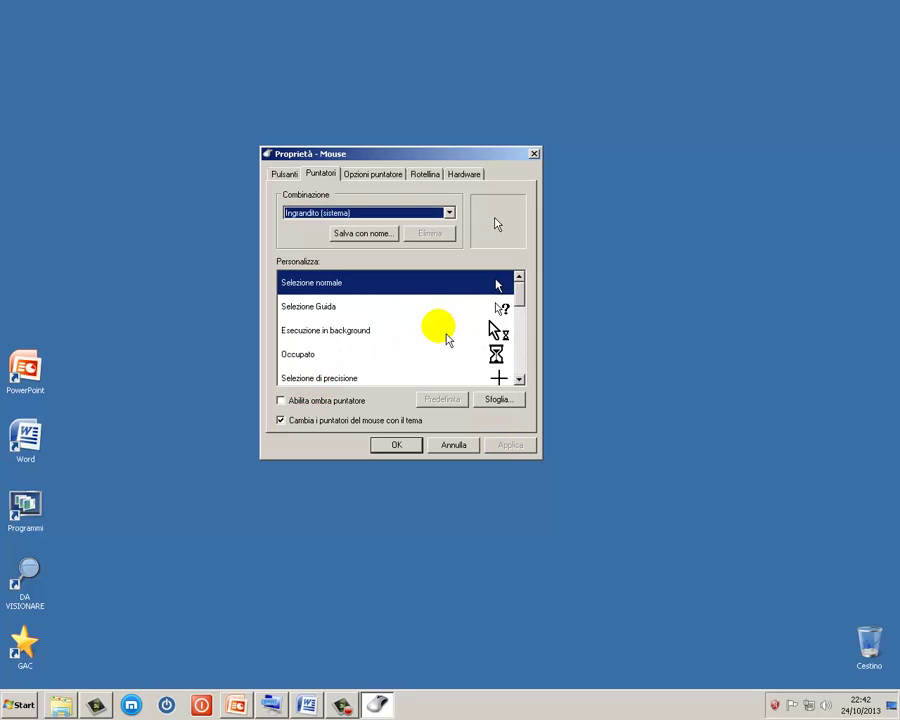
In the pointer options, try the minimum and maximum pointer speed, and apply a speed slightly above the middle of the scale
left_click(396, 180)
left_click(385, 229)
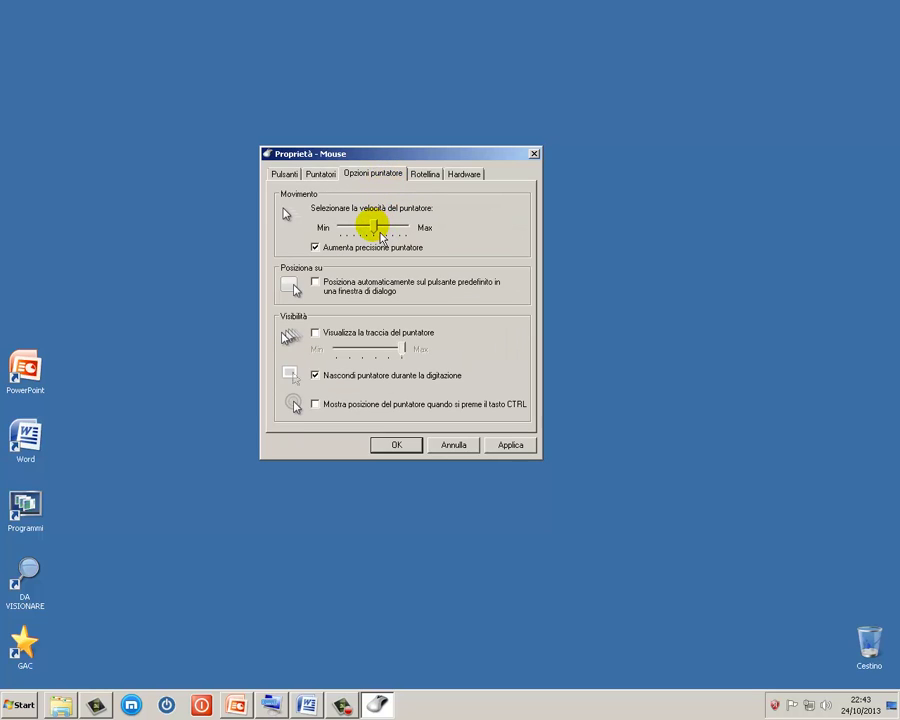
left_click_drag(380, 235, 347, 237)
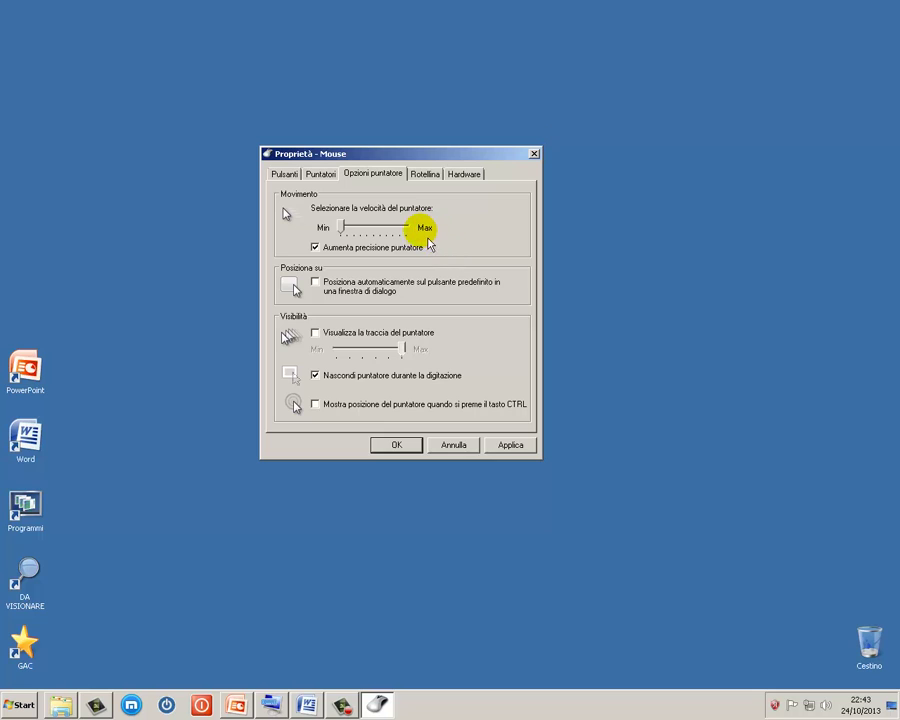
left_click(348, 232)
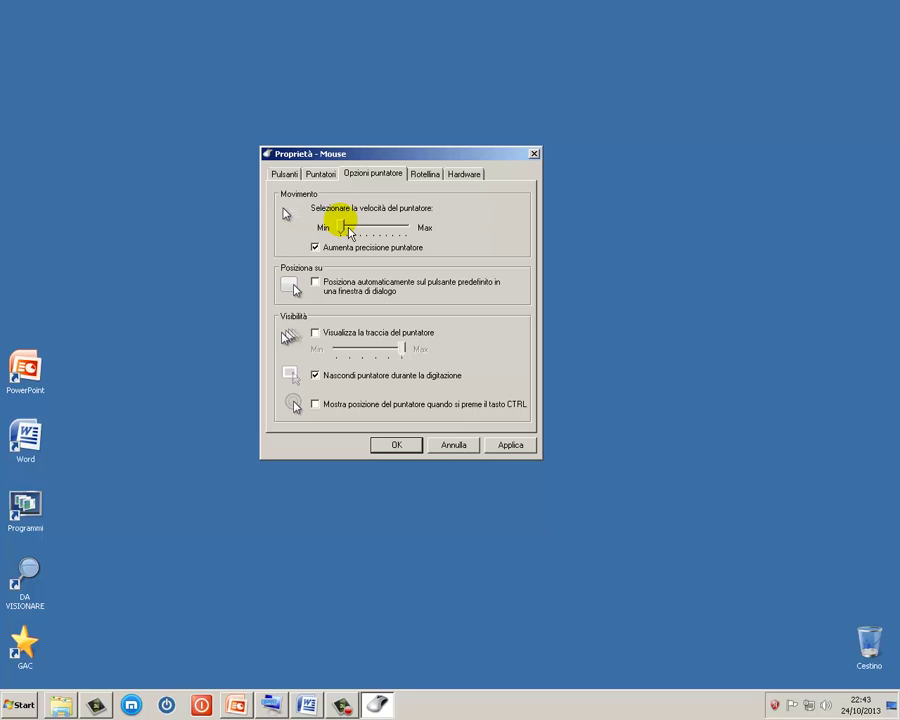
left_click_drag(350, 228, 415, 232)
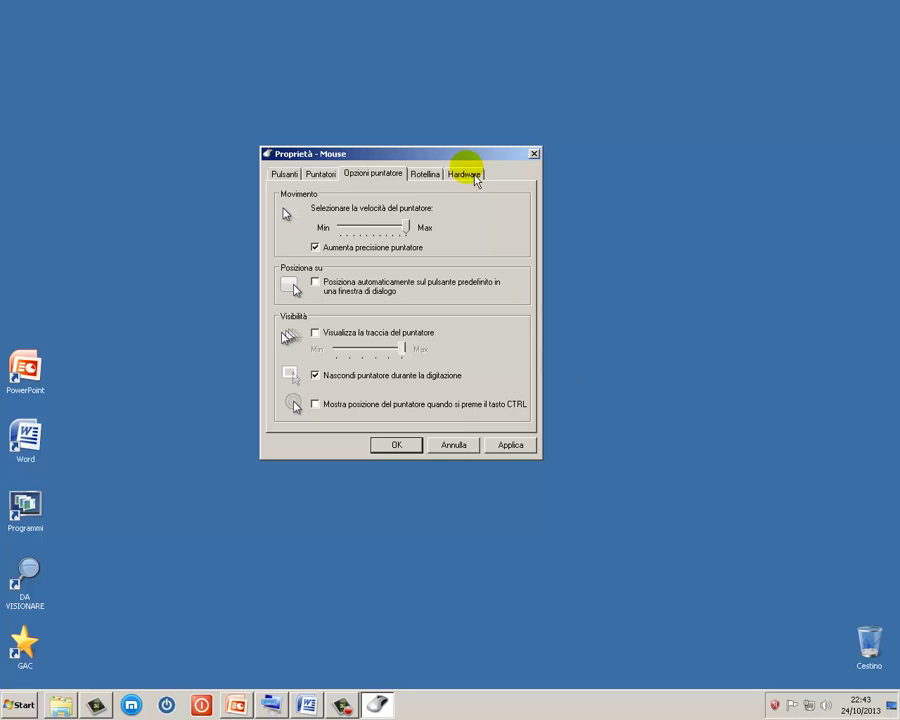
left_click(376, 228)
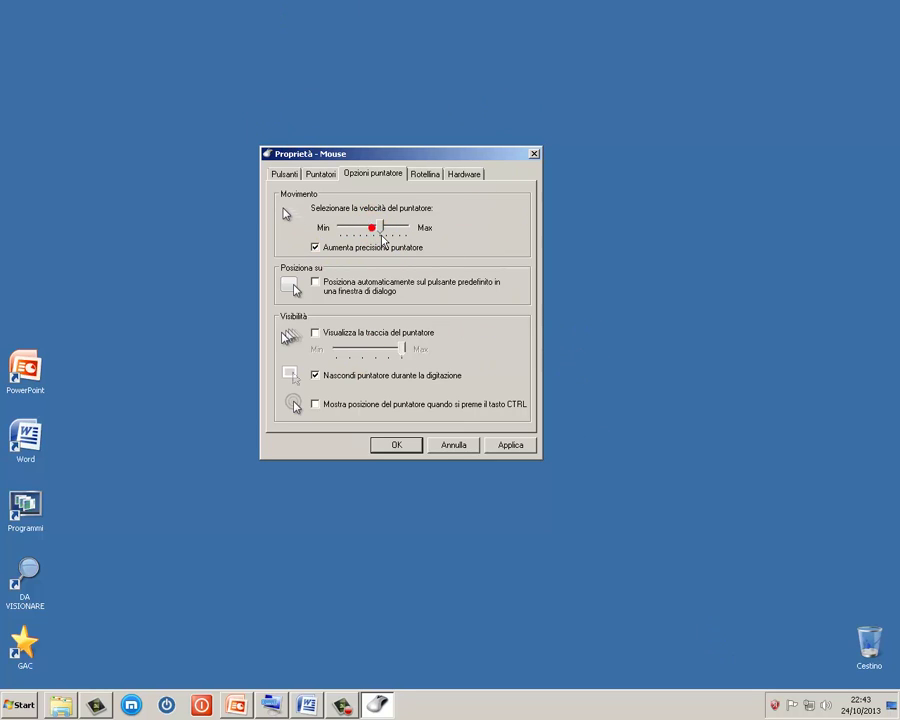
left_click_drag(372, 227, 381, 227)
left_click(514, 447)
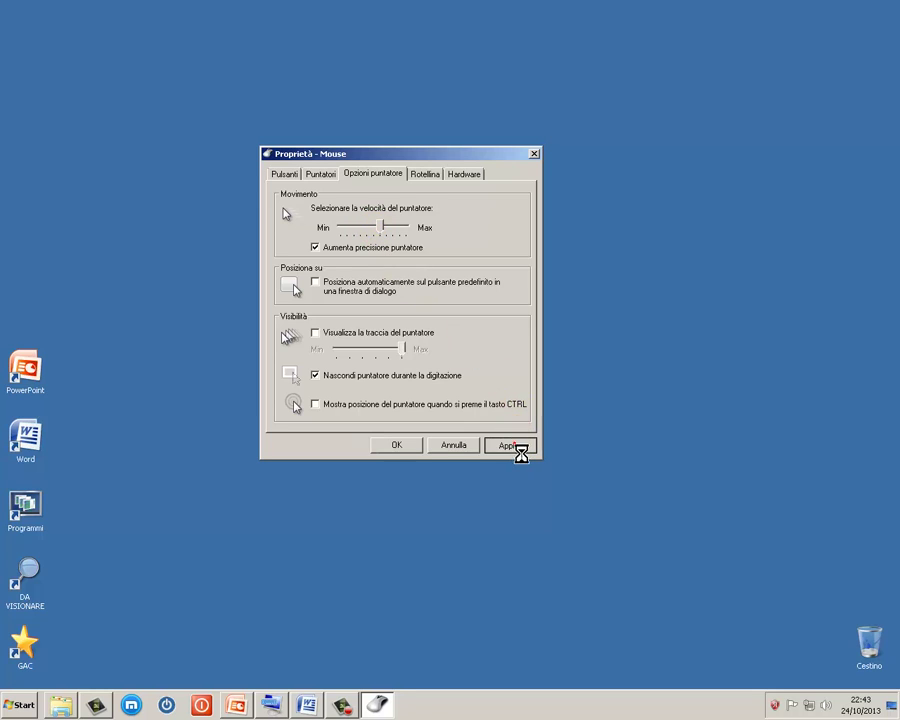
Toggle "Aumenta precisione puntatore" off and on again and apply it, and toggle "Posiziona automaticamente sul pulsante predefinito" on and off
left_click(316, 248)
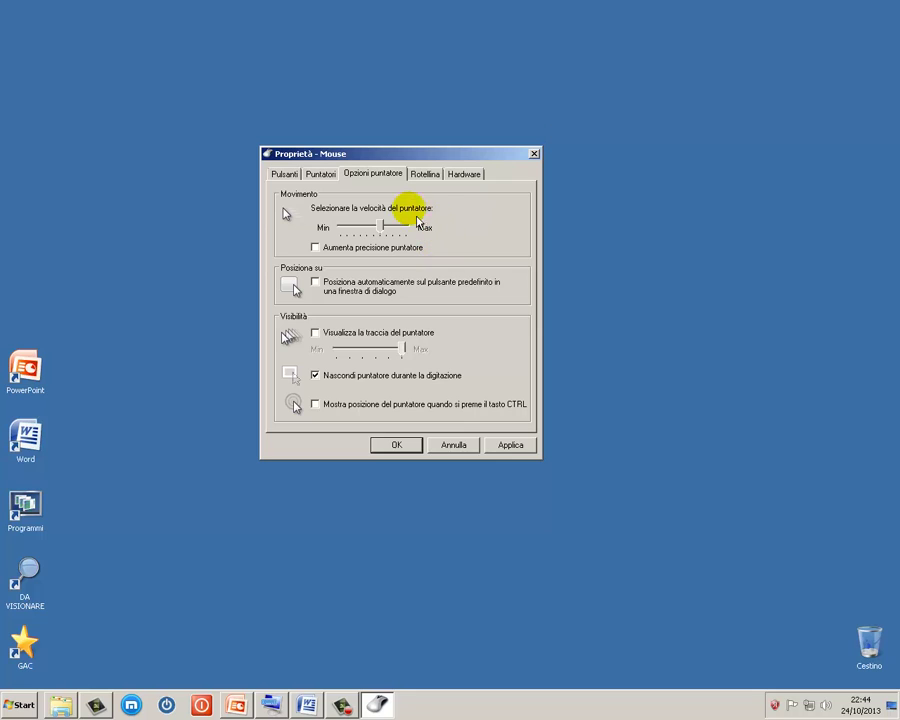
left_click(322, 253)
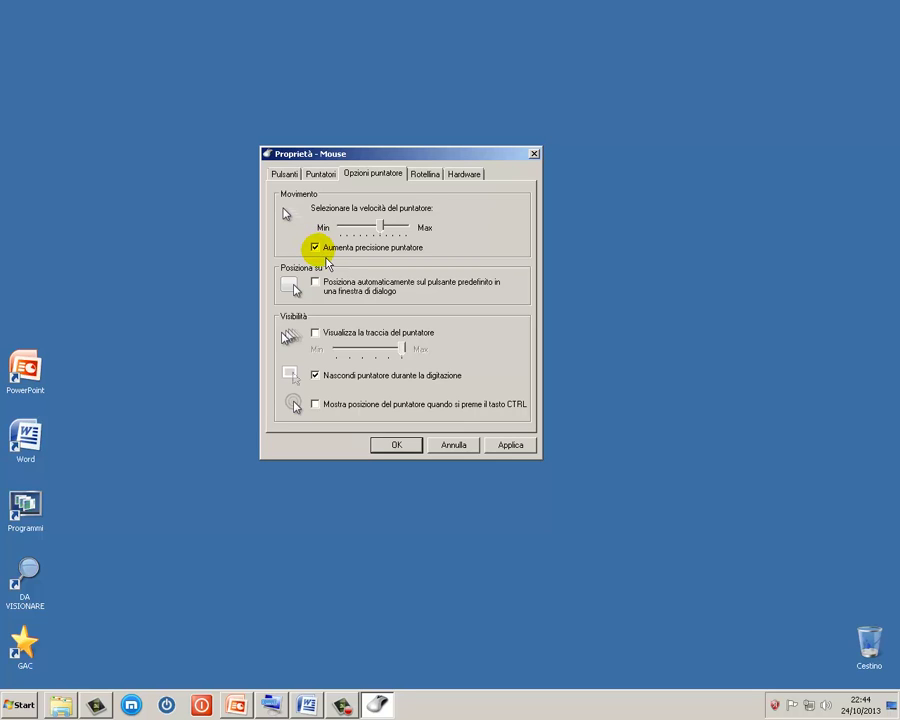
left_click(514, 452)
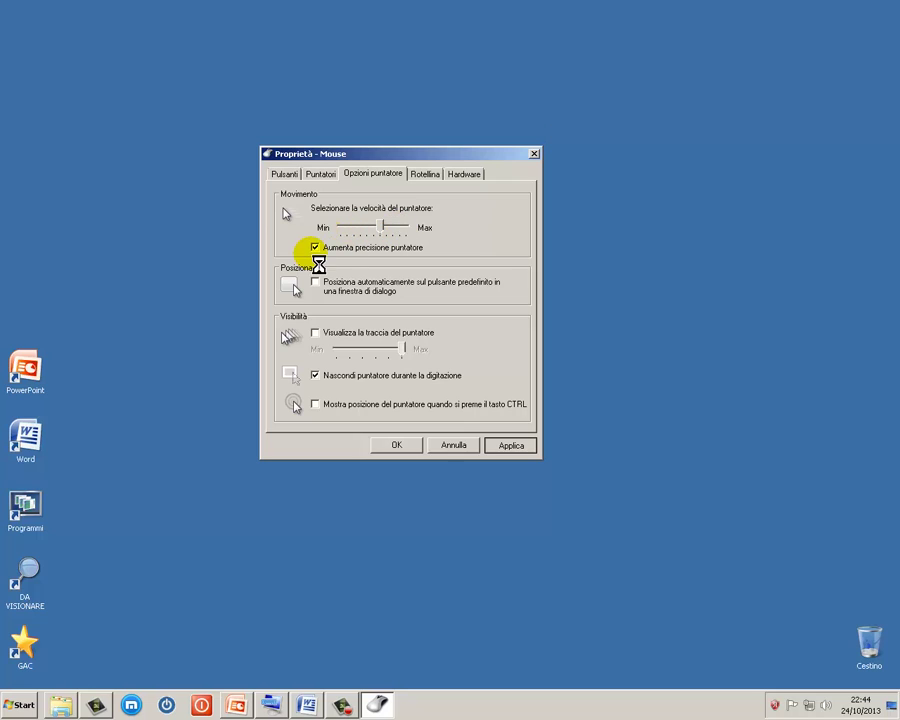
left_click(338, 296)
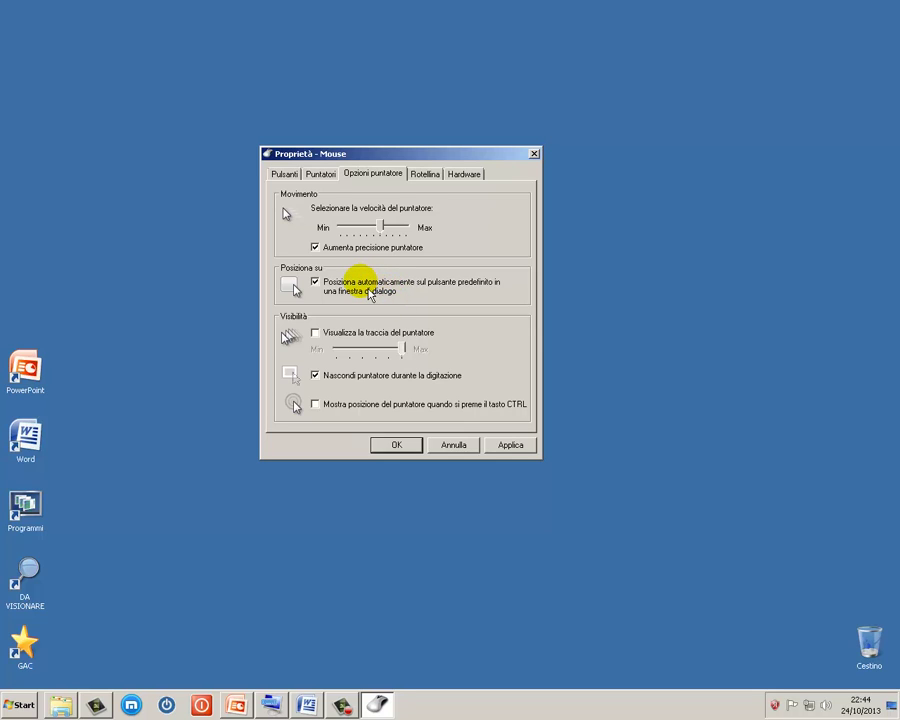
left_click(316, 283)
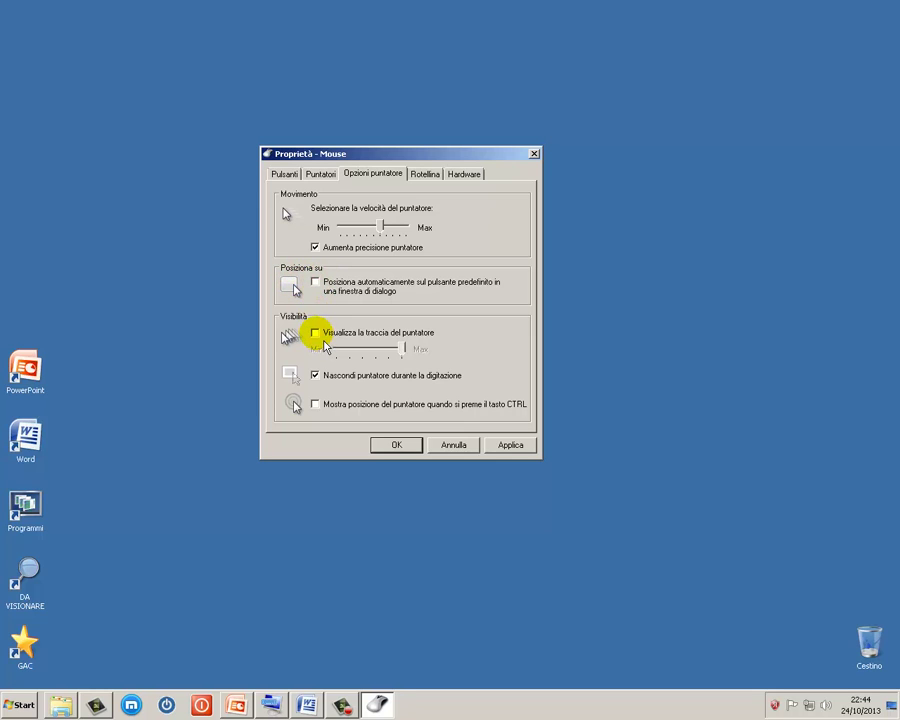
Enable "Visualizza la traccia del puntatore" and apply its trail length at the maximum, at the minimum and again at the maximum
left_click(315, 333)
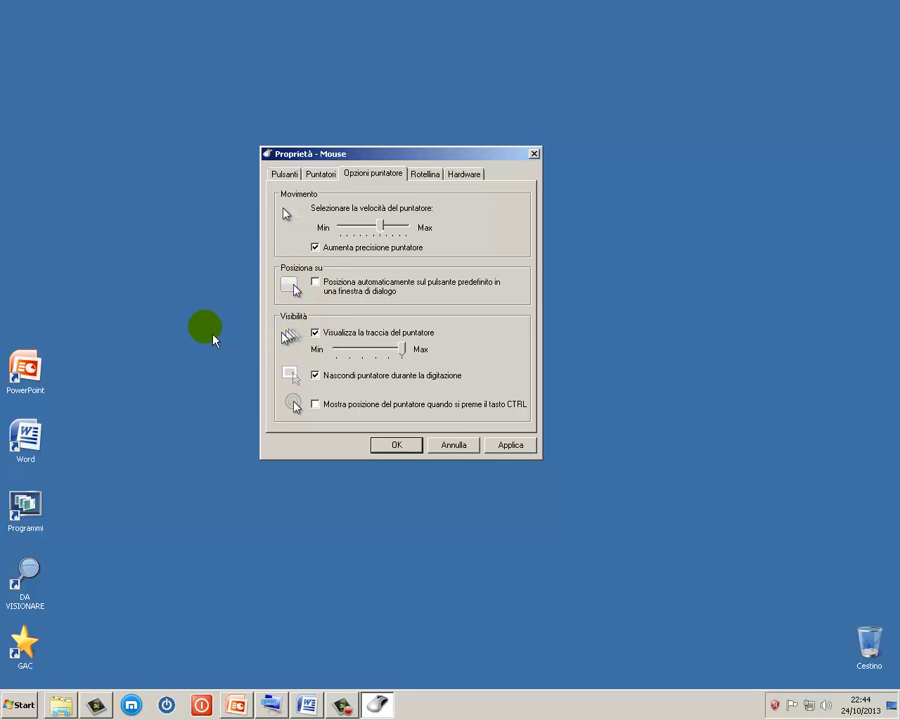
left_click(518, 446)
left_click_drag(404, 348, 320, 352)
left_click(513, 449)
left_click_drag(339, 347, 392, 358)
left_click(528, 446)
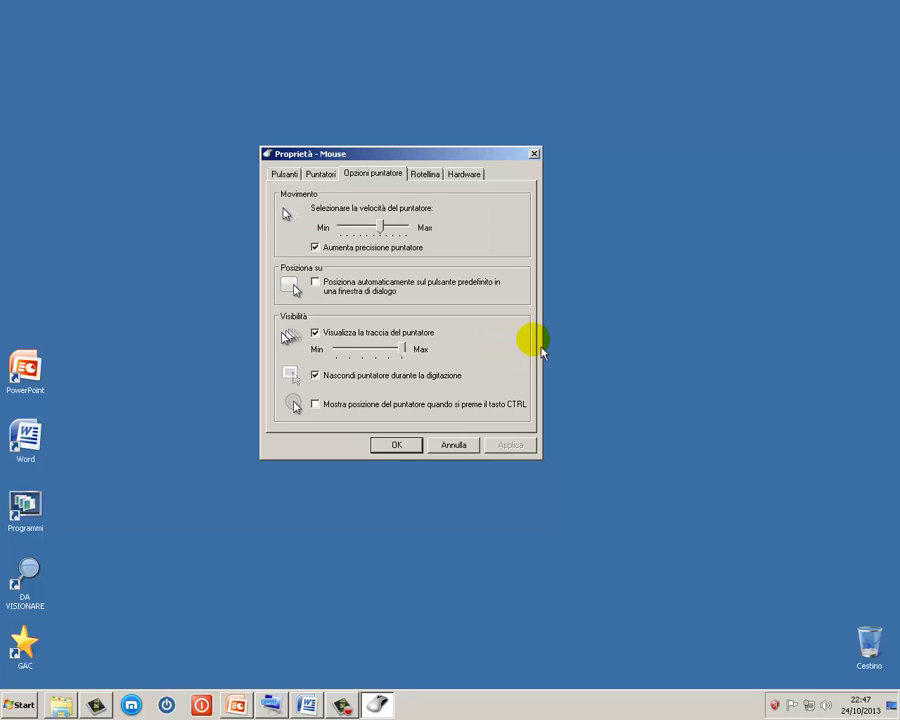
Disable "Nascondi puntatore durante la digitazione", and enable, apply and test "Mostra posizione del puntatore quando si preme il tasto CTRL"
left_click(308, 376)
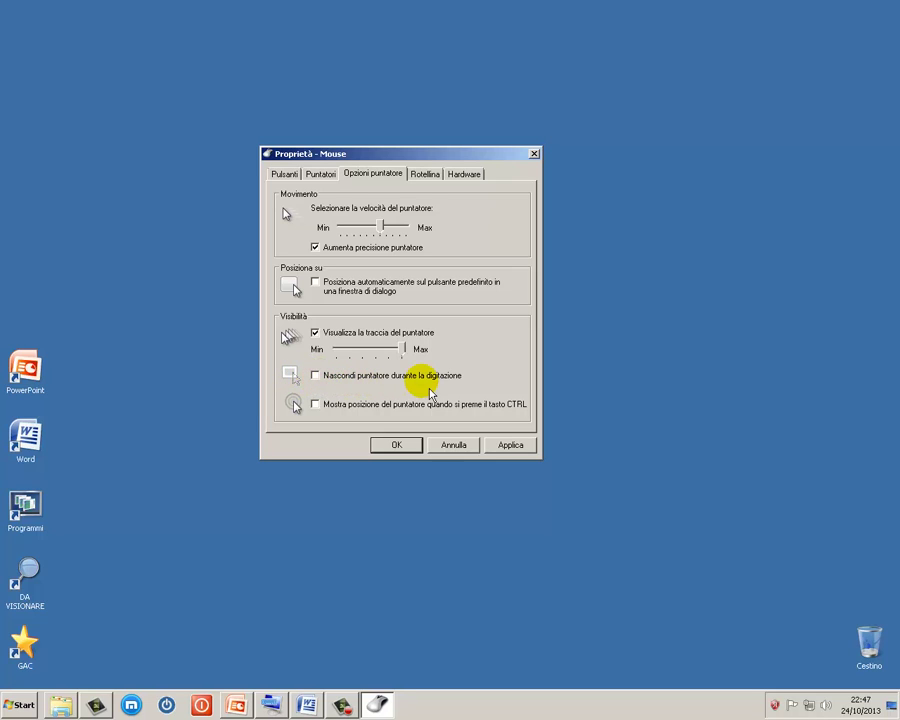
left_click(318, 405)
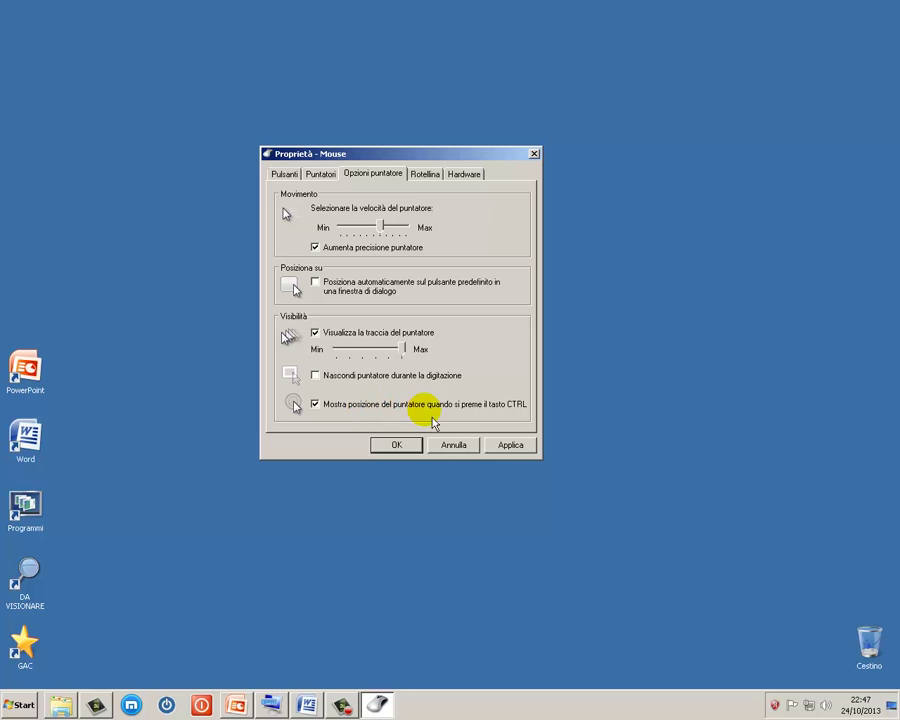
left_click(518, 452)
key("ctrl")
Show the Ctrl key on the on-screen keyboard, minimize the keyboard, and reveal the pointer's position on the desktop with Ctrl
left_click(271, 705)
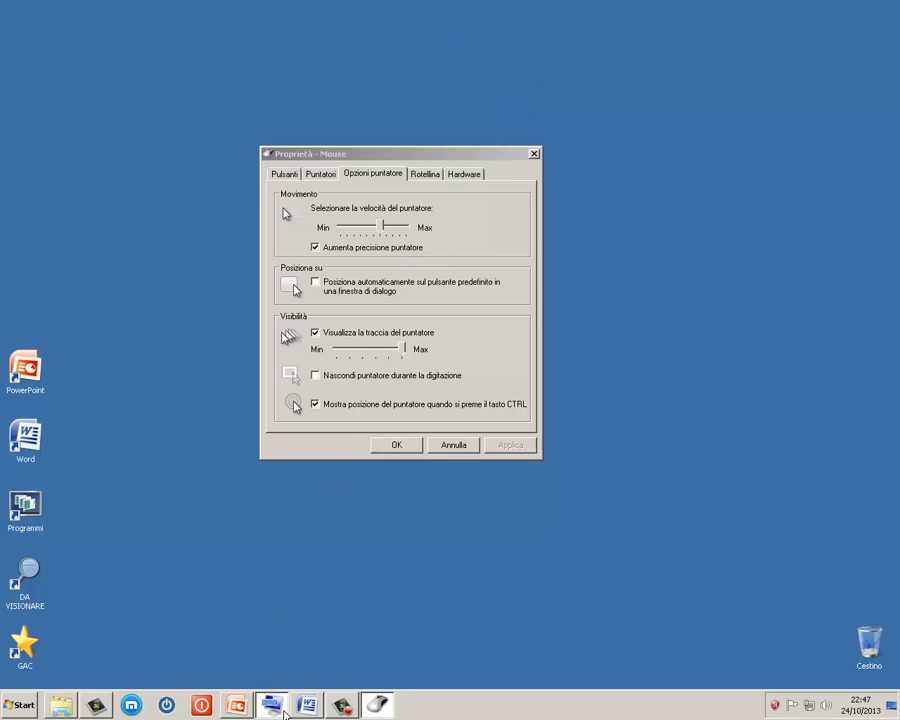
left_click(96, 214)
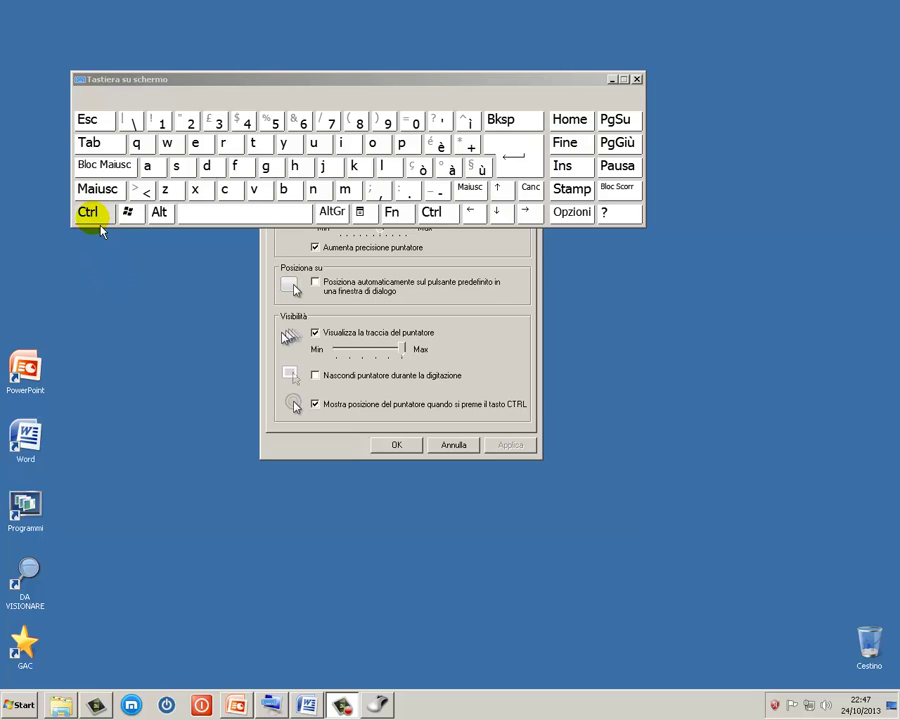
key("ctrl")
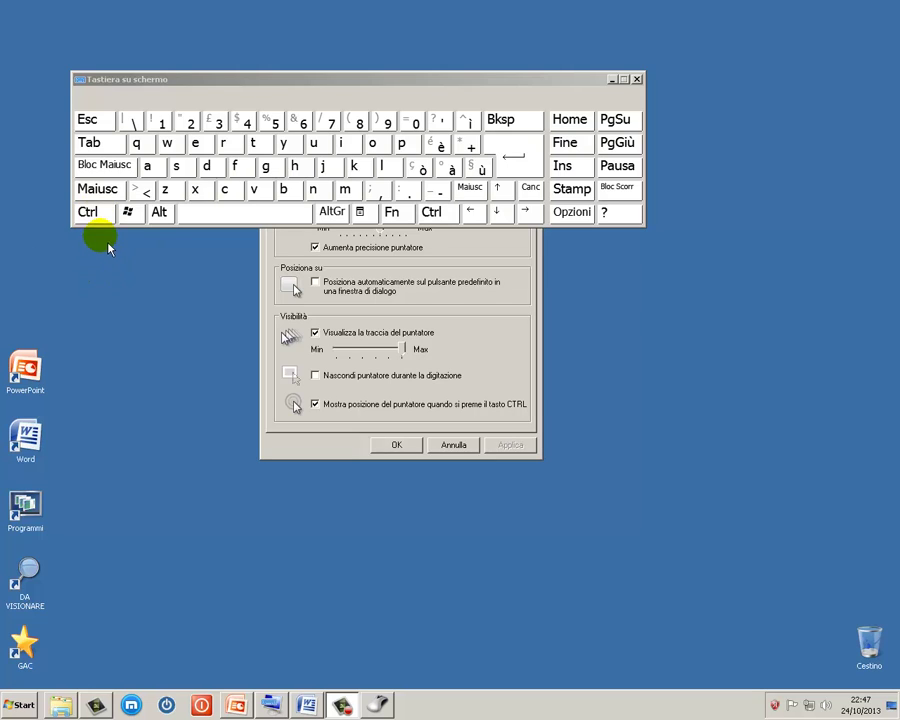
key("ctrl")
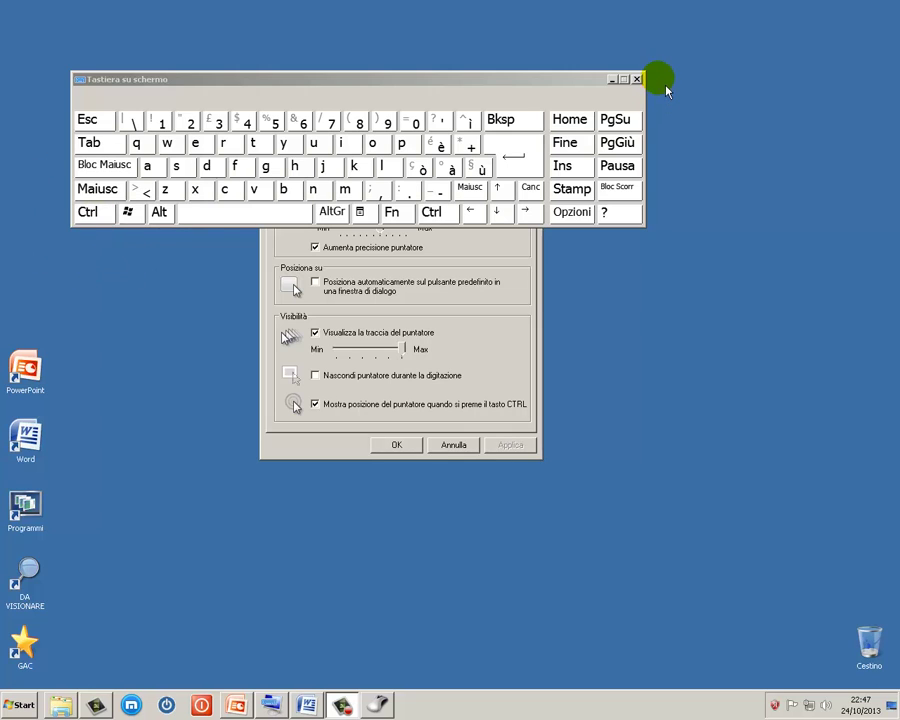
left_click(612, 80)
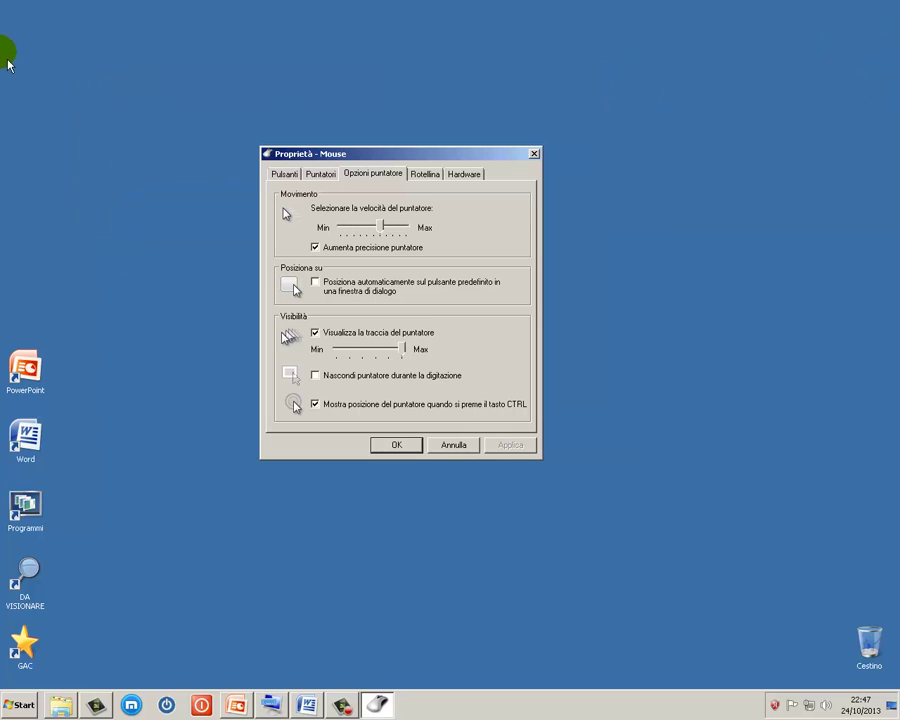
key("ctrl")
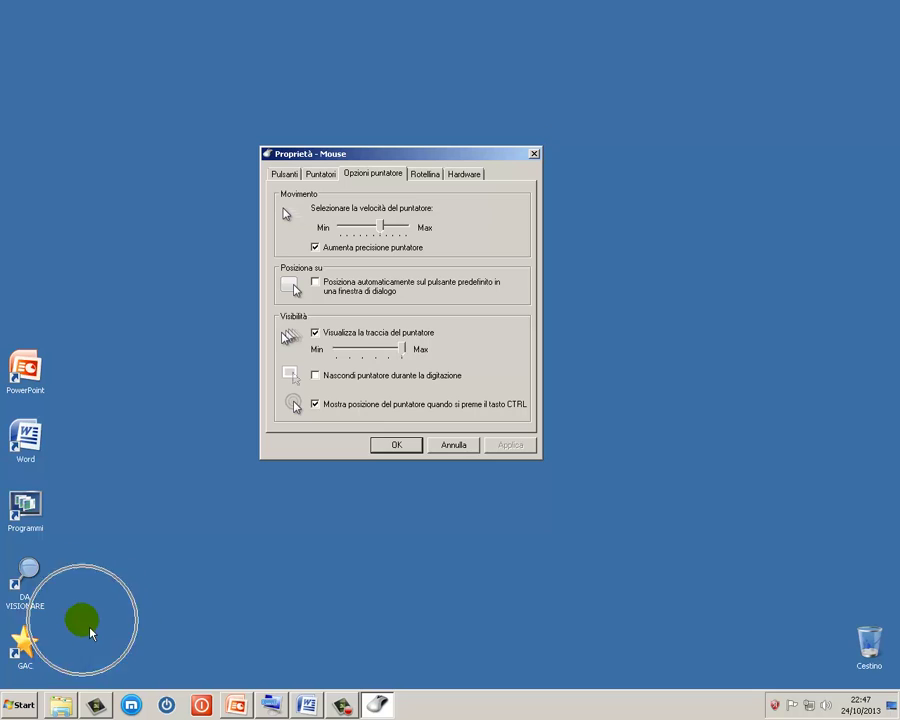
key("ctrl")
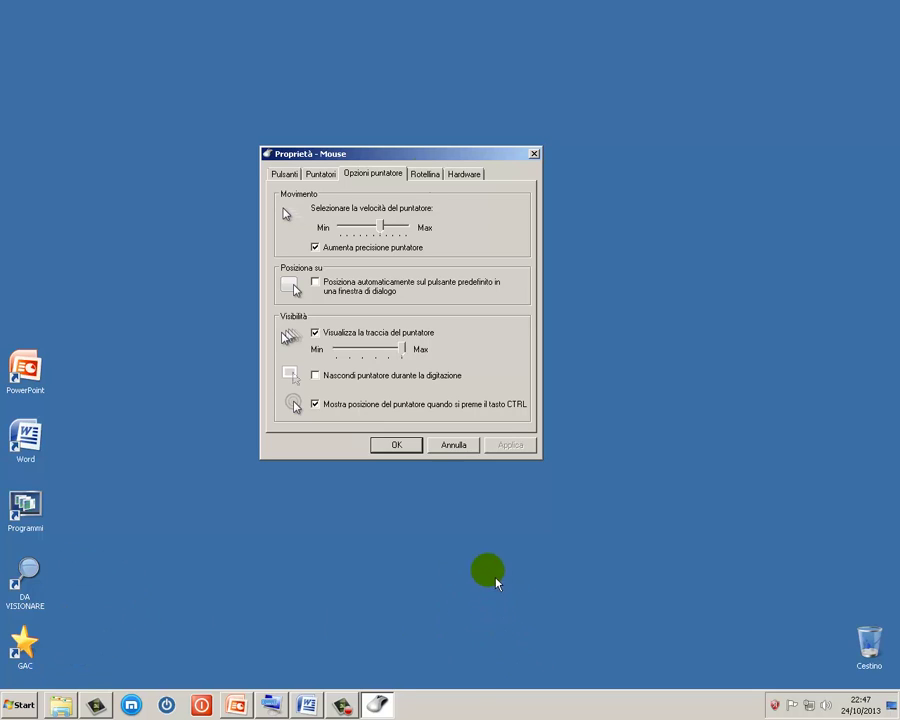
Set the wheel's vertical scrolling to 100 lines at a time and apply it
left_click(425, 175)
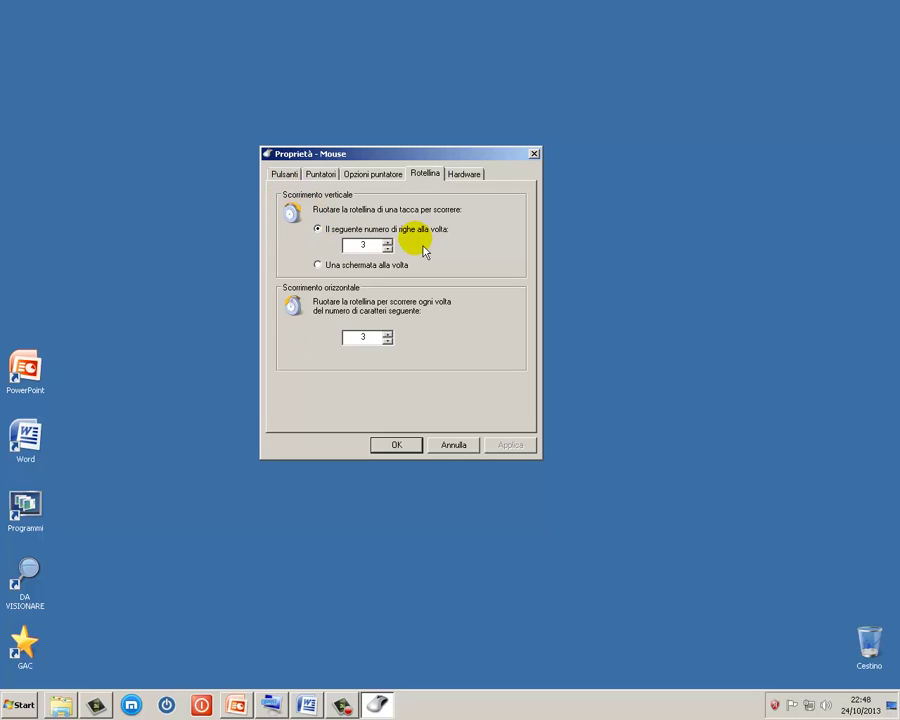
left_click(388, 242)
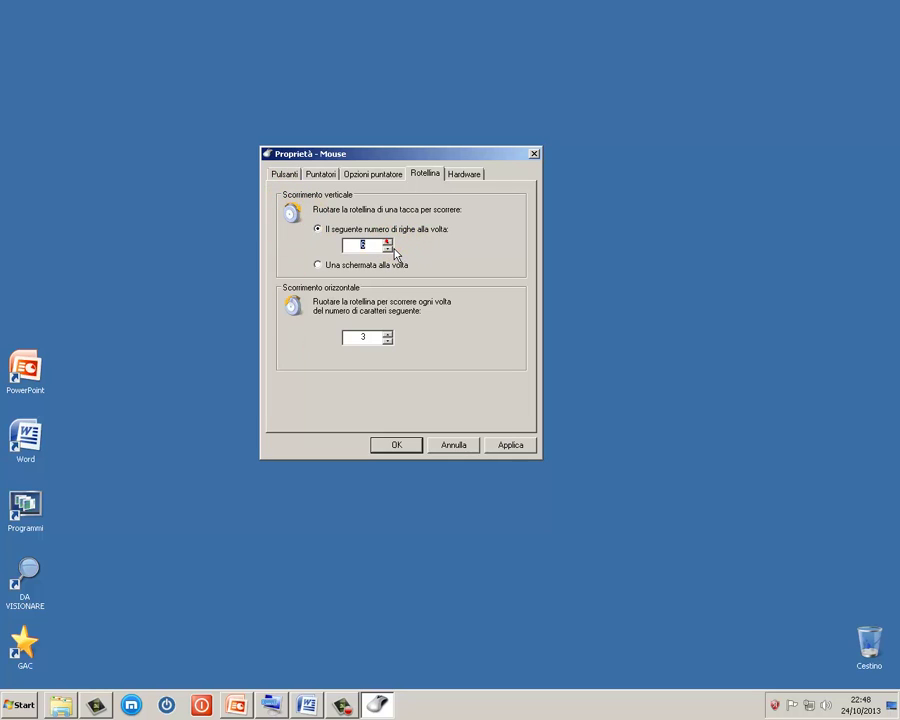
double_click(389, 244)
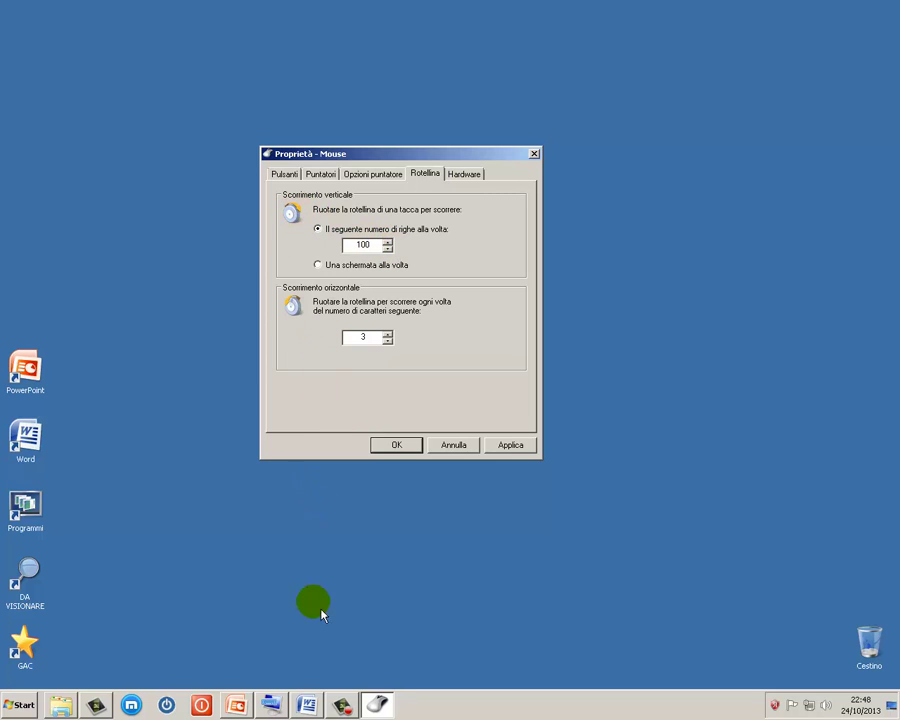
left_click(510, 448)
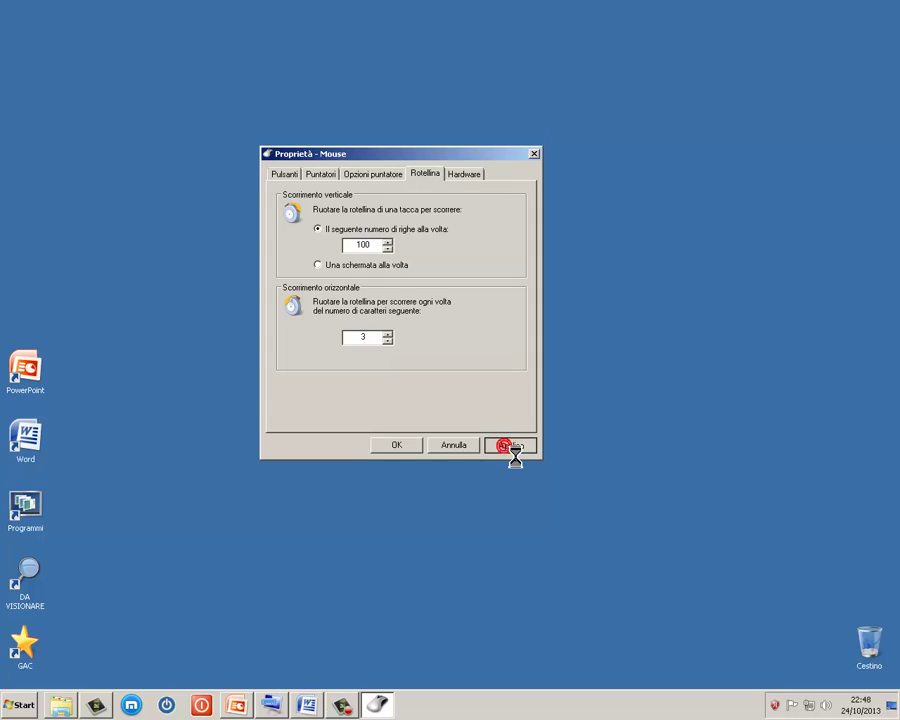
Switch to the Word document "Guida al Computer - Lezione 114.docx" to test the wheel scrolling
left_click(306, 705)
left_click(660, 288)
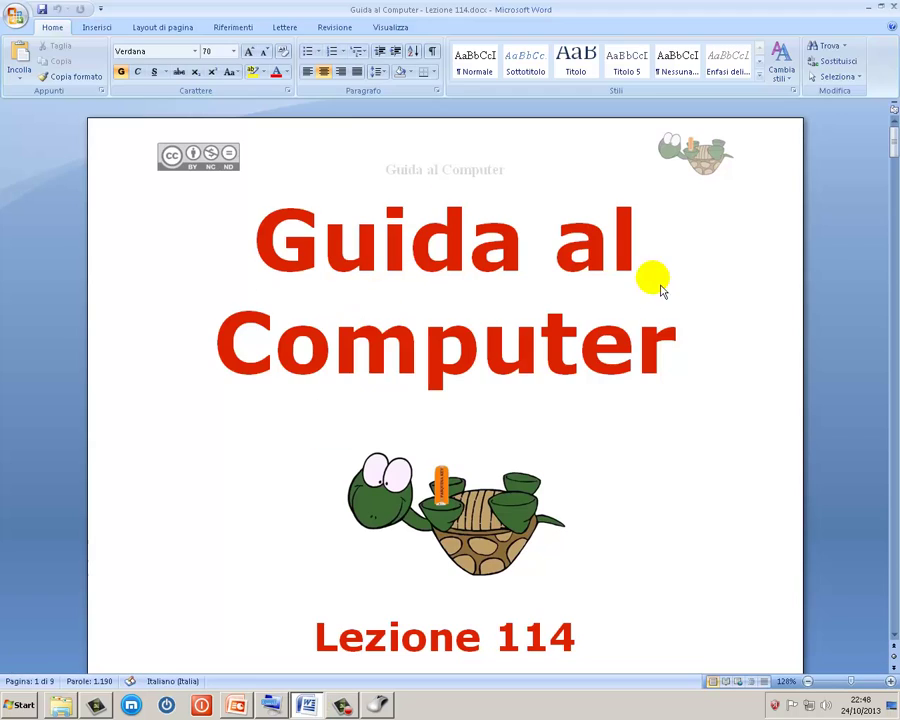